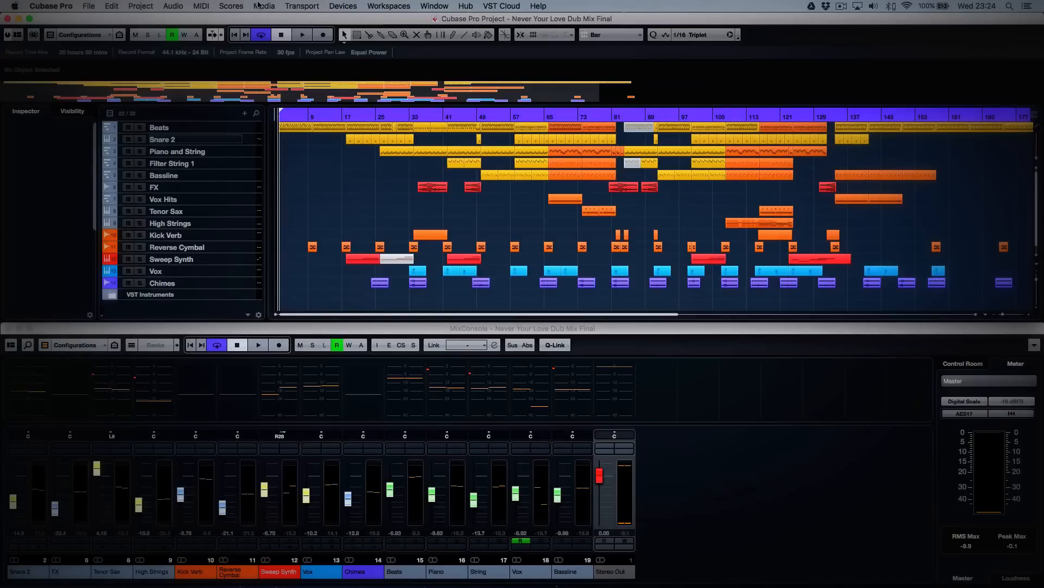
# Audition each audio file in the Never Your Love - Remix Parts folder in MediaBay, from Bass to Vox, and close MediaBay
pyautogui.click(259, 6)
pyautogui.click(287, 40)
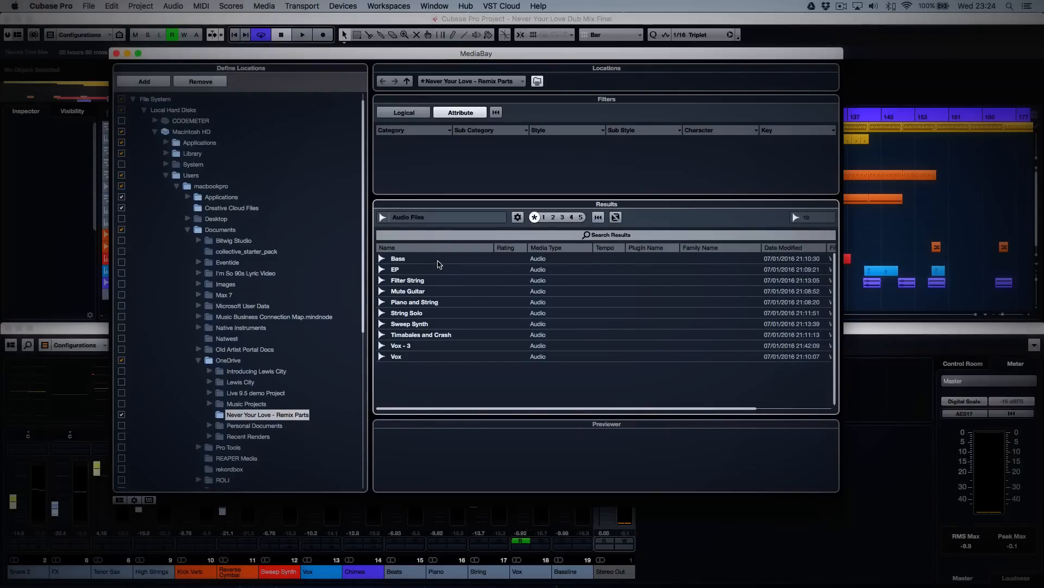
pyautogui.click(438, 261)
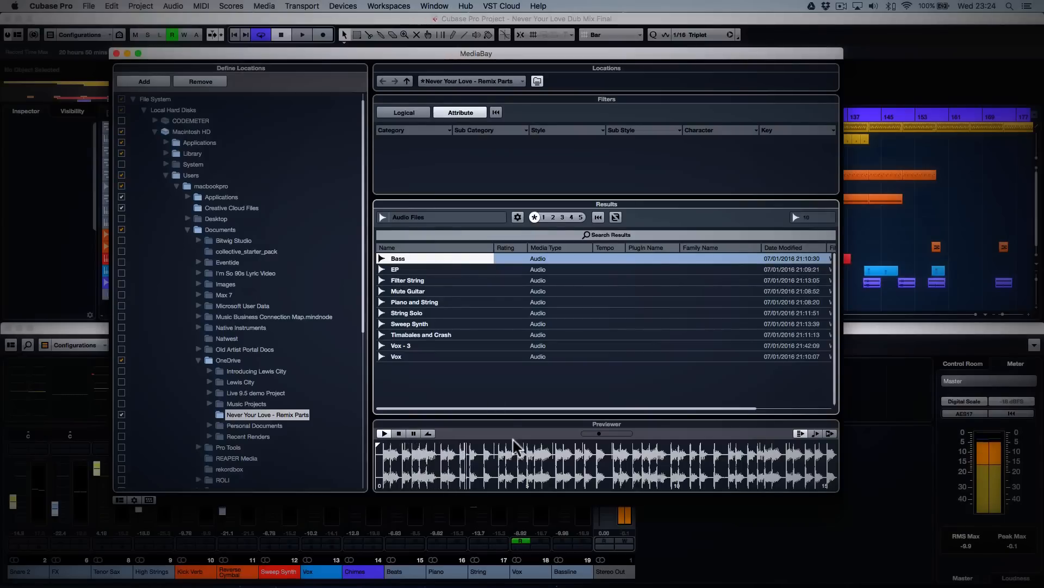
pyautogui.click(445, 272)
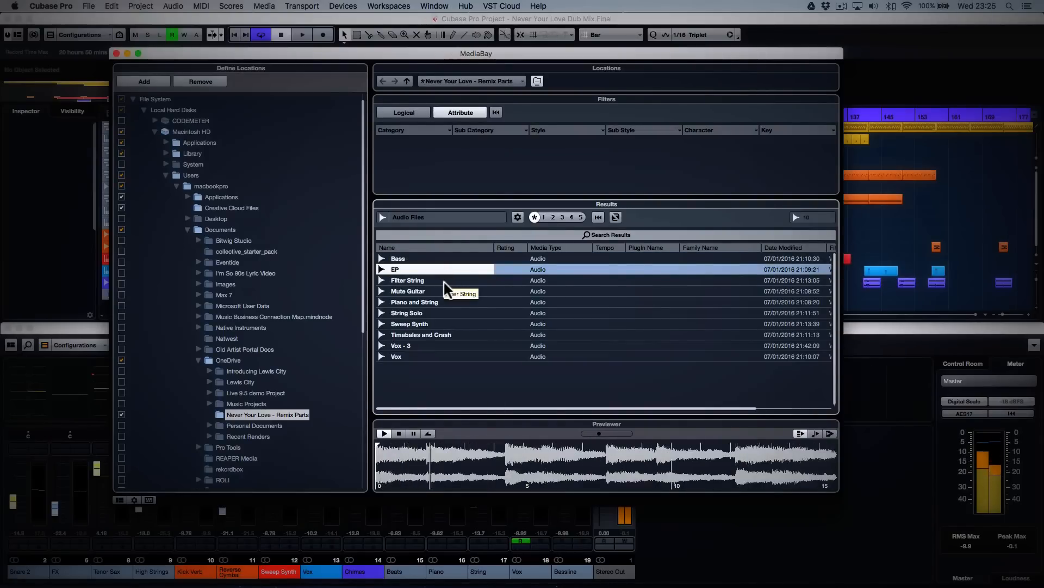
pyautogui.click(445, 283)
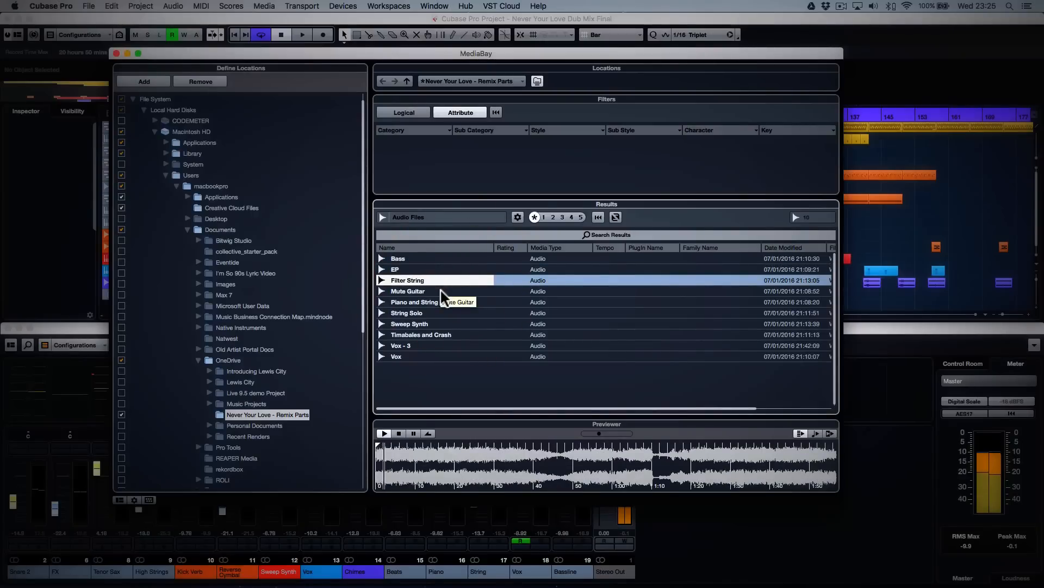
pyautogui.click(441, 291)
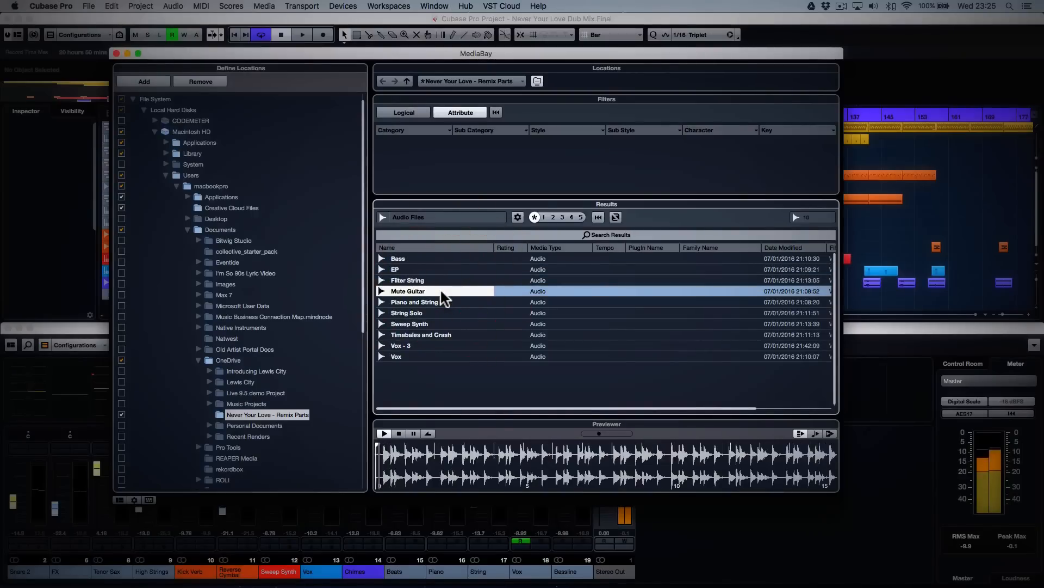
pyautogui.click(442, 302)
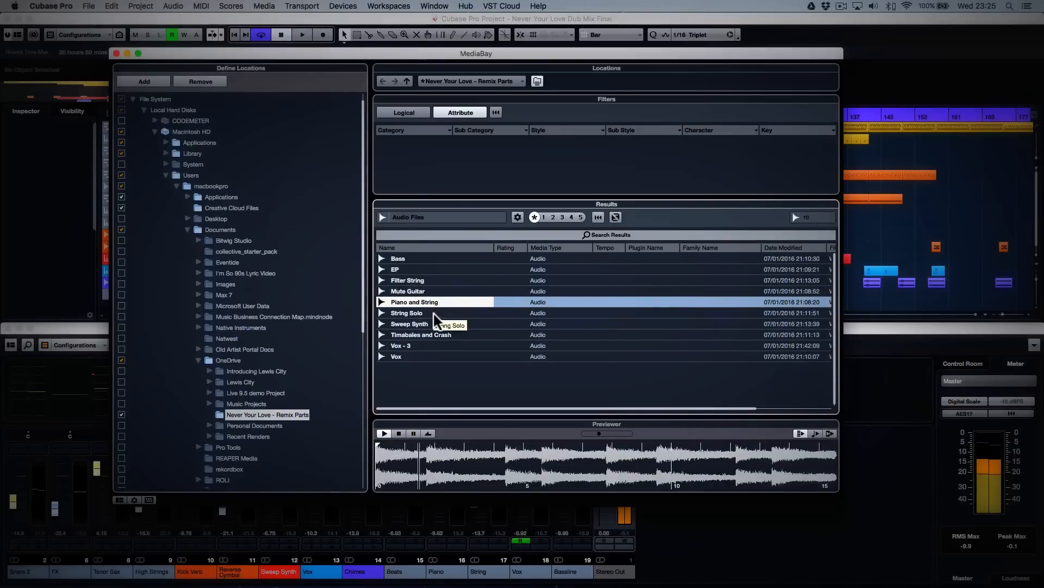
pyautogui.click(435, 314)
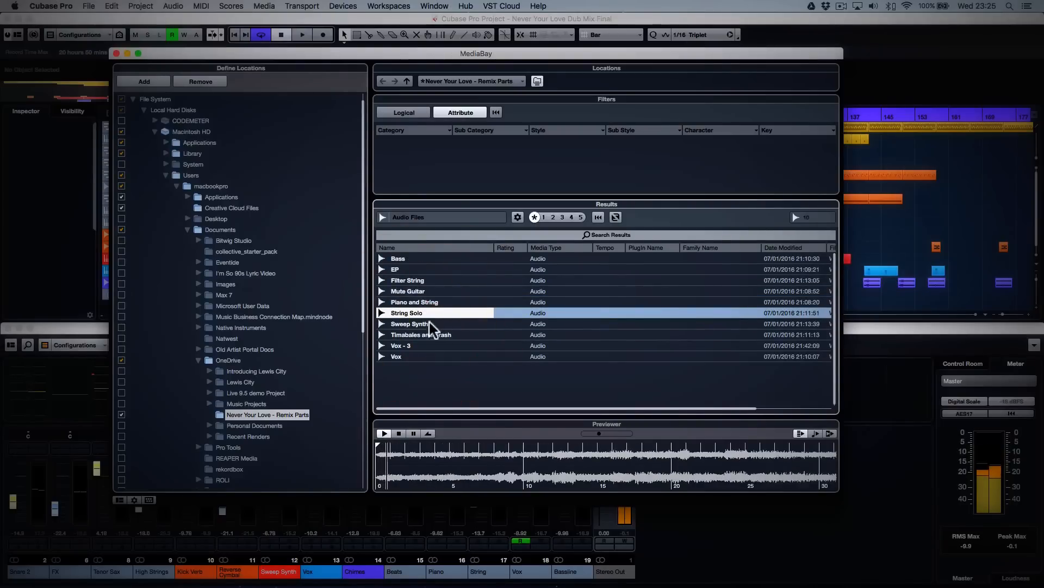
pyautogui.click(429, 327)
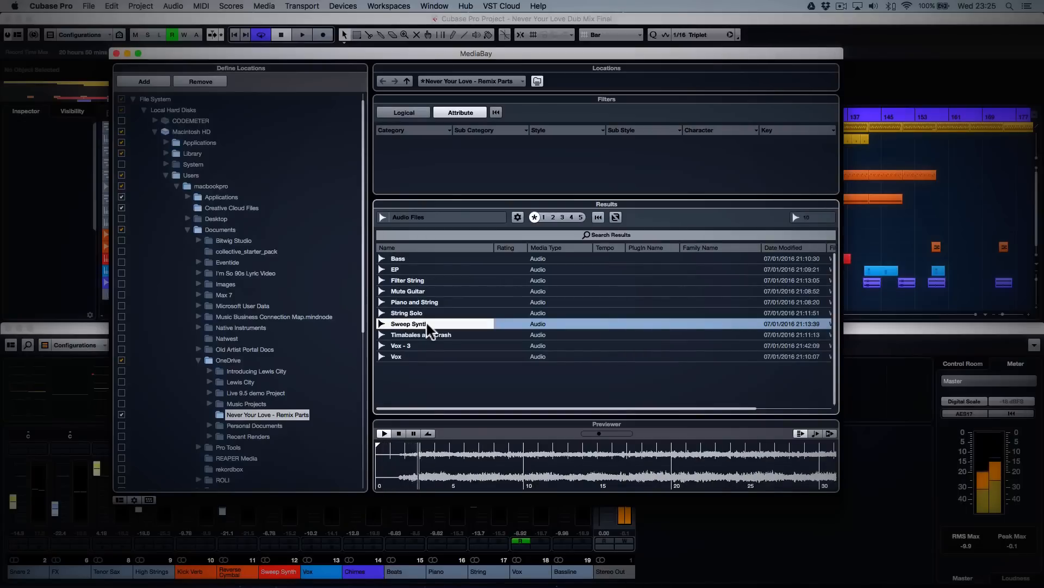
pyautogui.click(420, 336)
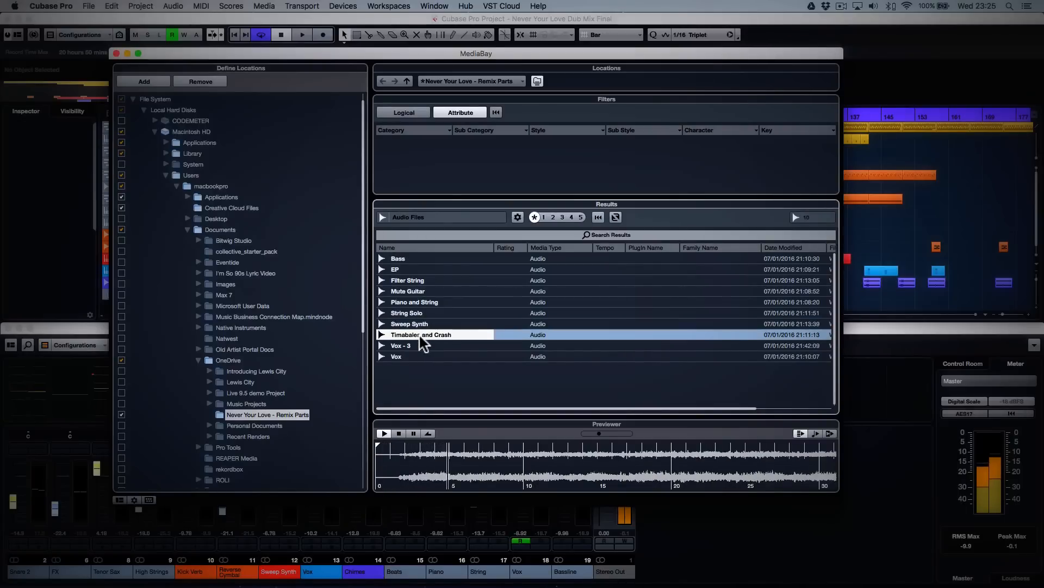
pyautogui.click(416, 346)
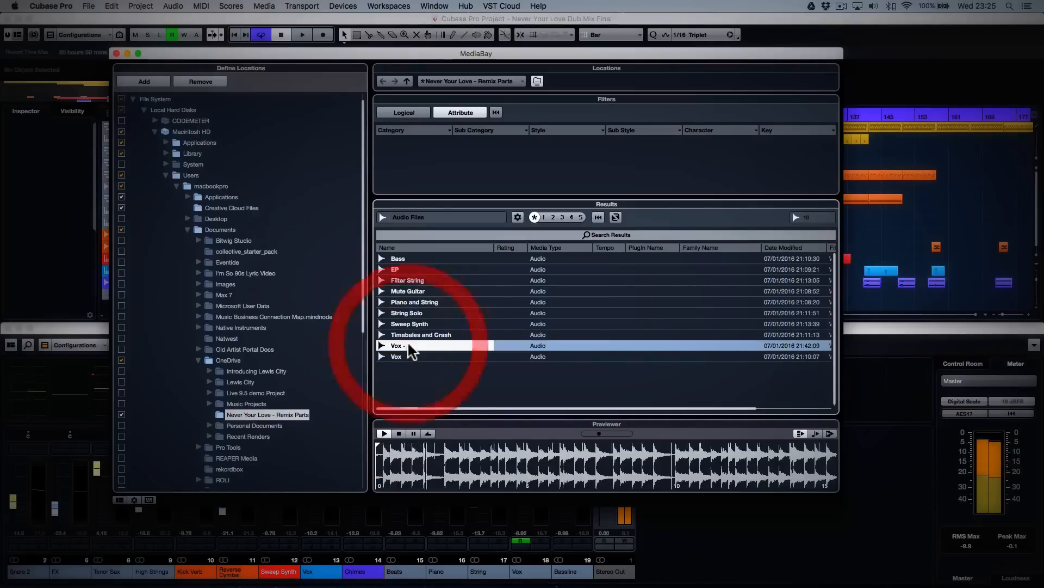
pyautogui.click(403, 357)
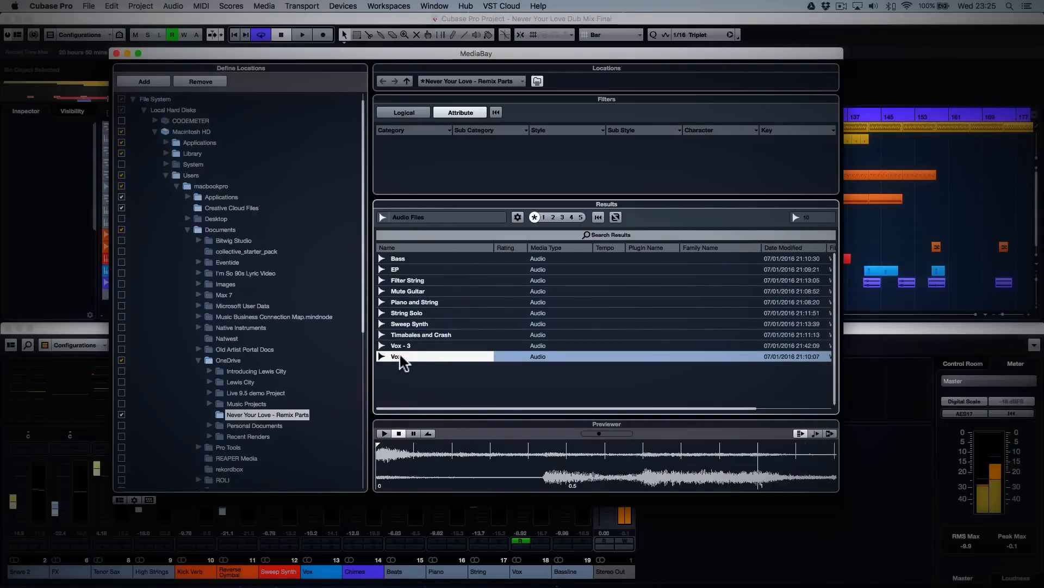
pyautogui.click(399, 434)
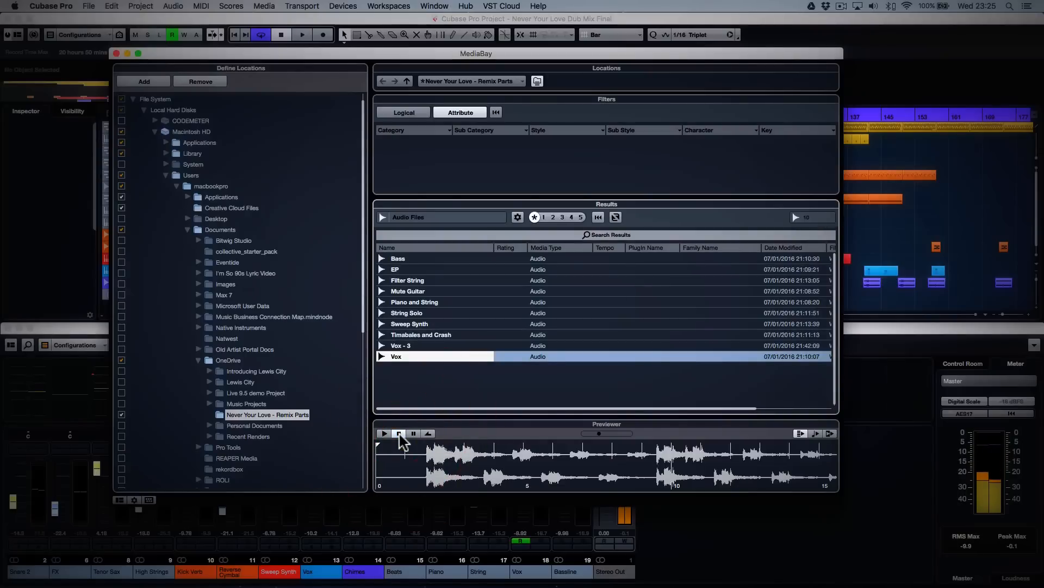
pyautogui.click(116, 53)
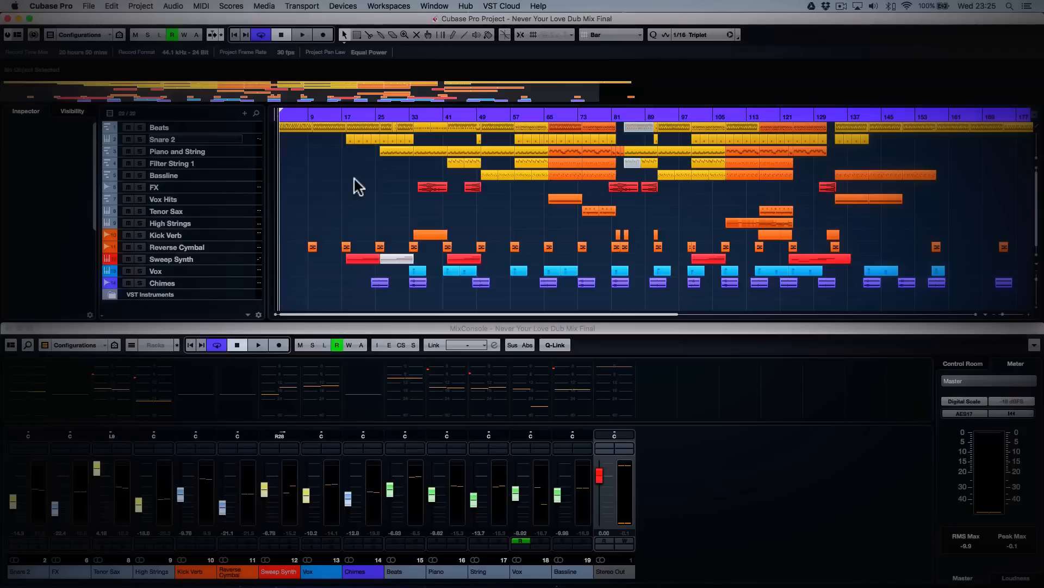
# Play the project and examine the notes of the first Beats part in the Key Editor
pyautogui.press('space')
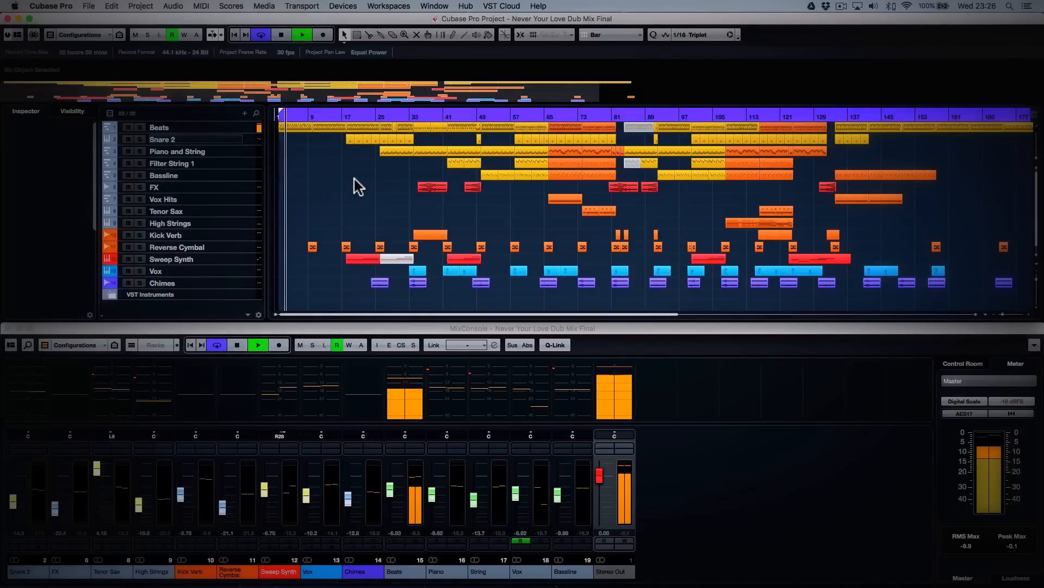
pyautogui.click(294, 127)
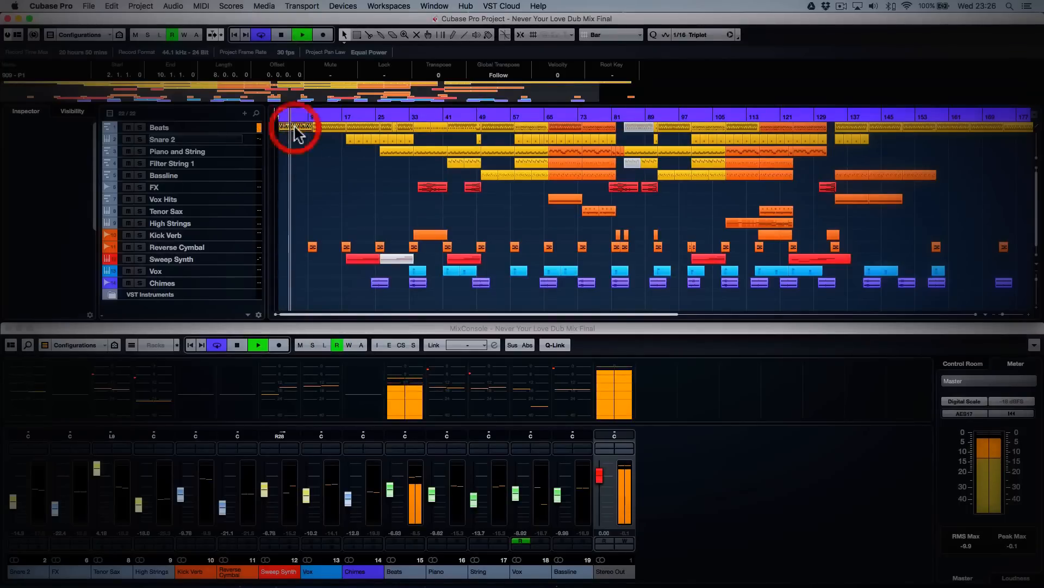
pyautogui.doubleClick(294, 127)
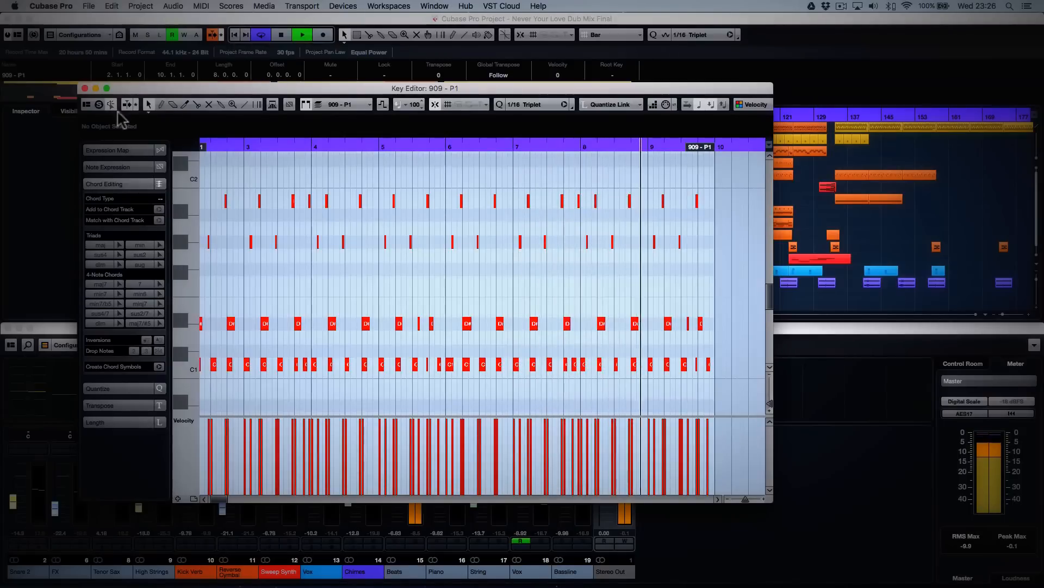
pyautogui.click(85, 89)
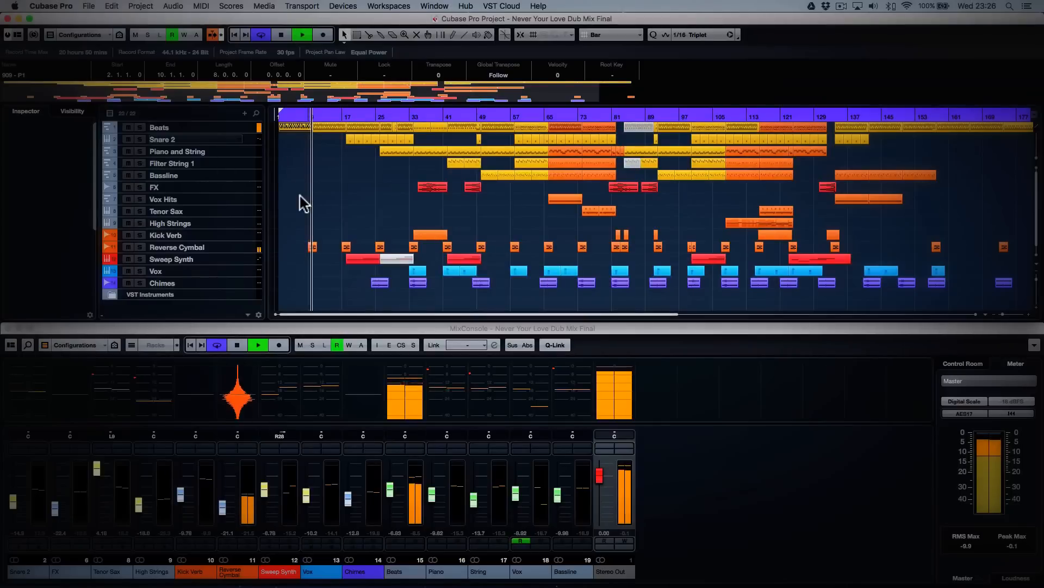
pyautogui.press('space')
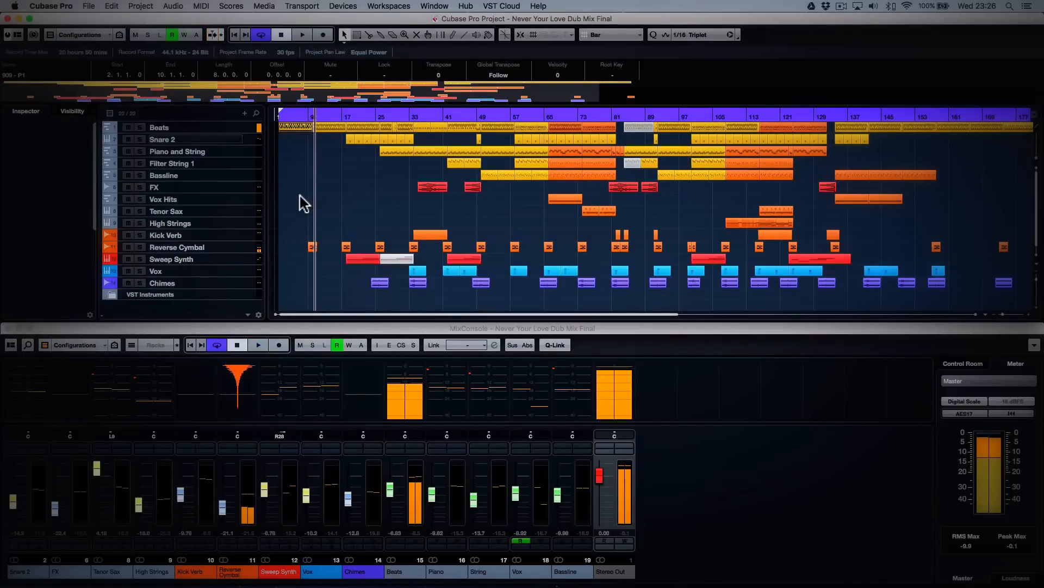
# Examine the Beats channel's settings and its Maschine 2 instrument, viewing the mixer's group overview and the individual sounds of group A1
pyautogui.click(253, 128)
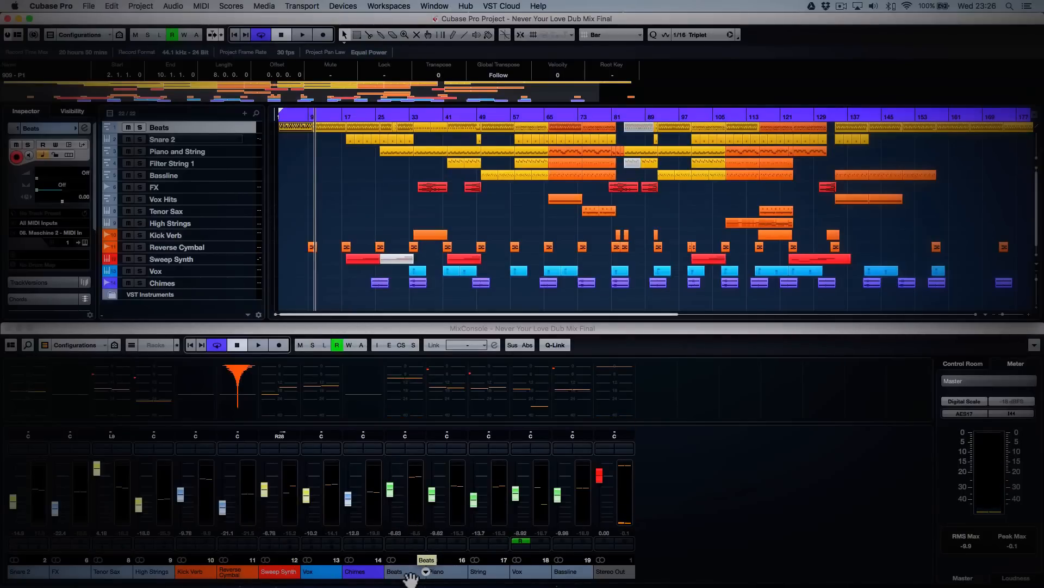
pyautogui.click(416, 453)
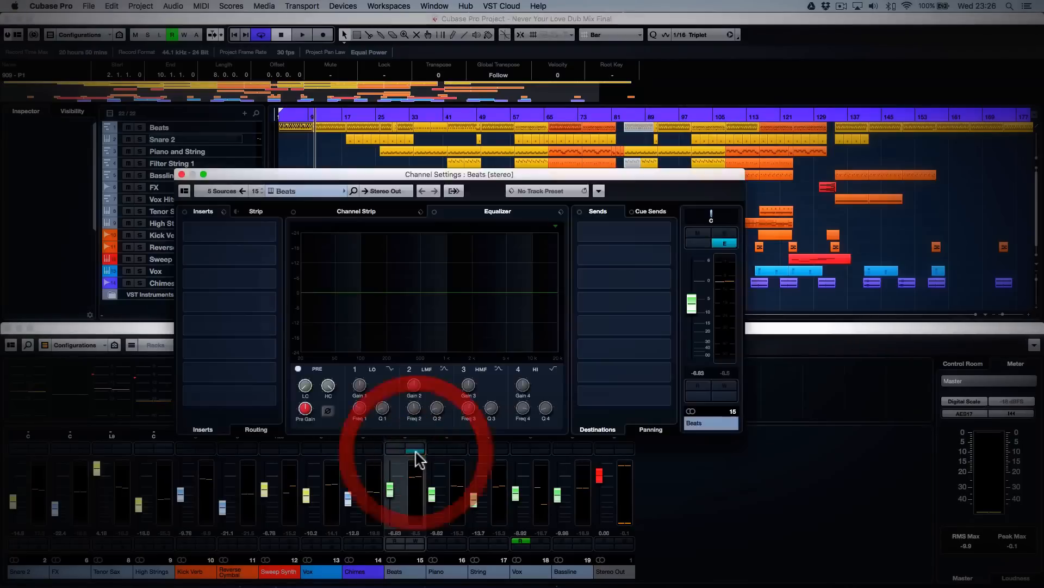
pyautogui.click(269, 190)
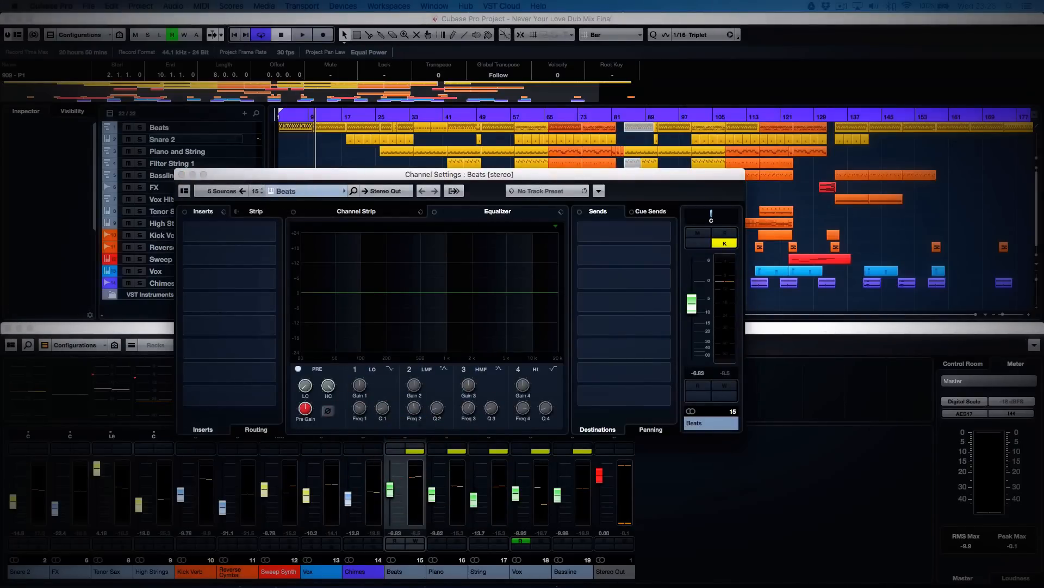
pyautogui.moveTo(699, 69); pyautogui.dragTo(292, 98)
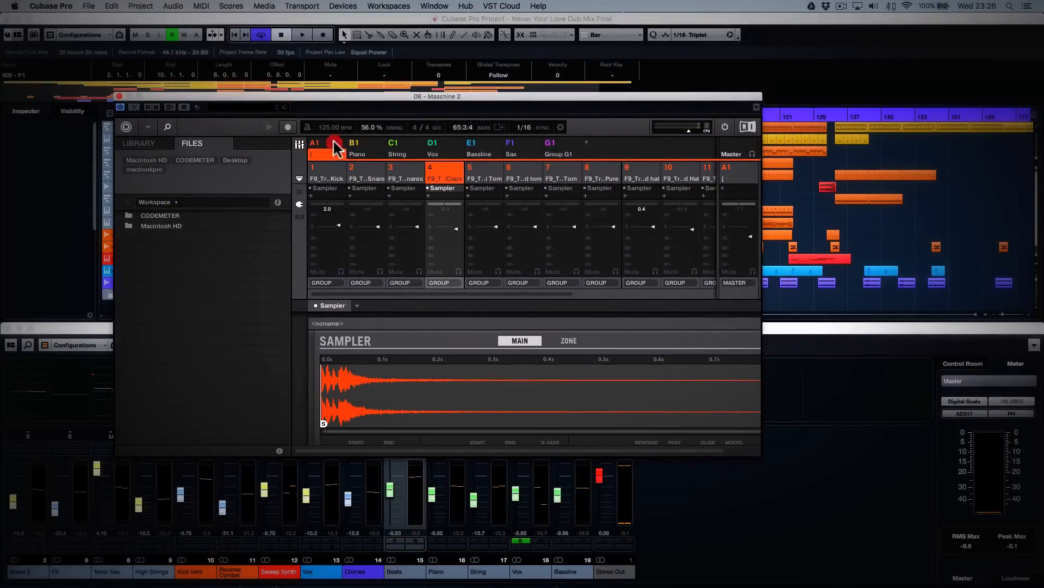
pyautogui.click(334, 143)
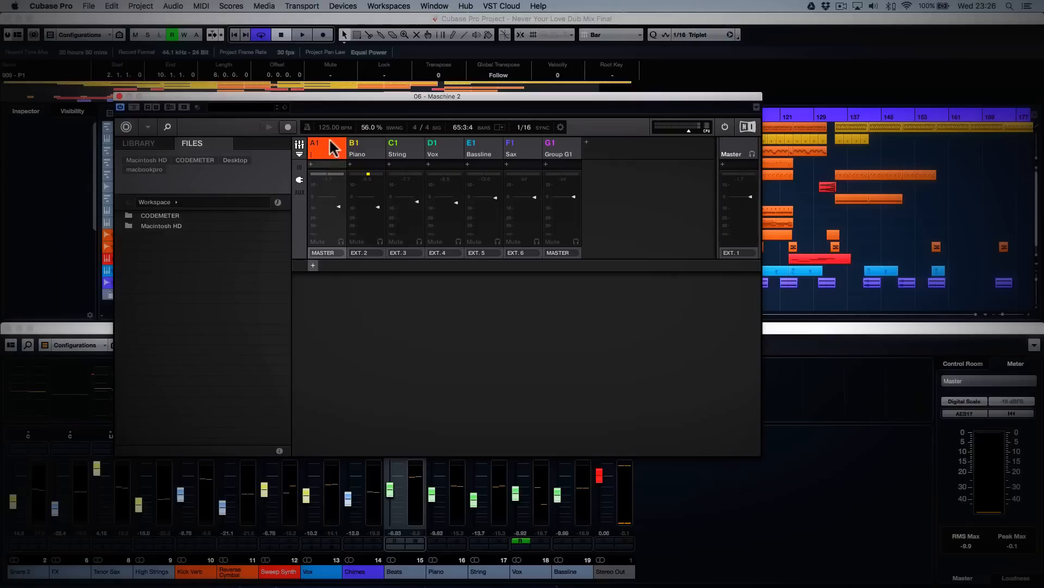
pyautogui.click(330, 144)
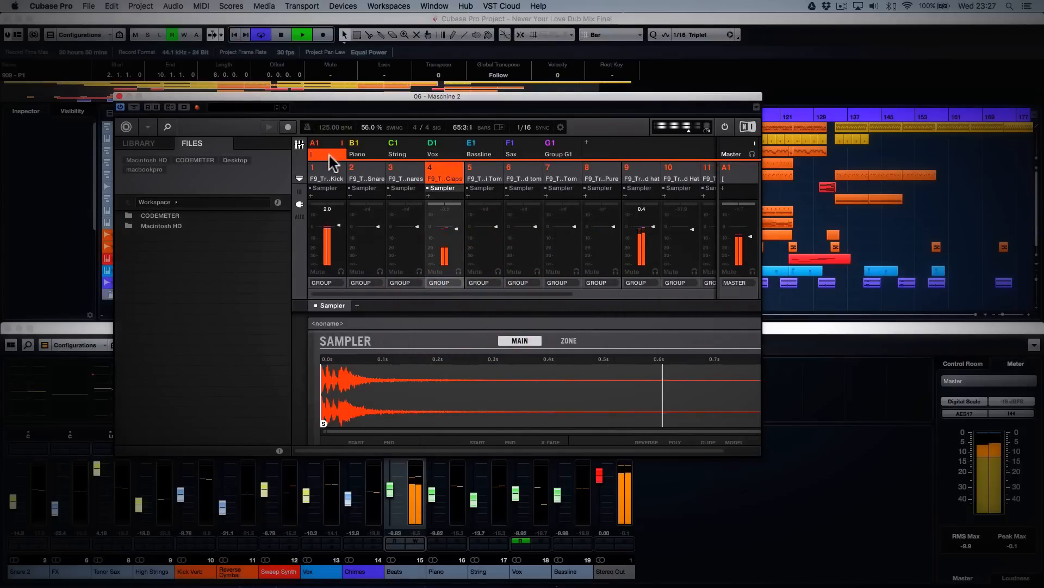
pyautogui.click(119, 96)
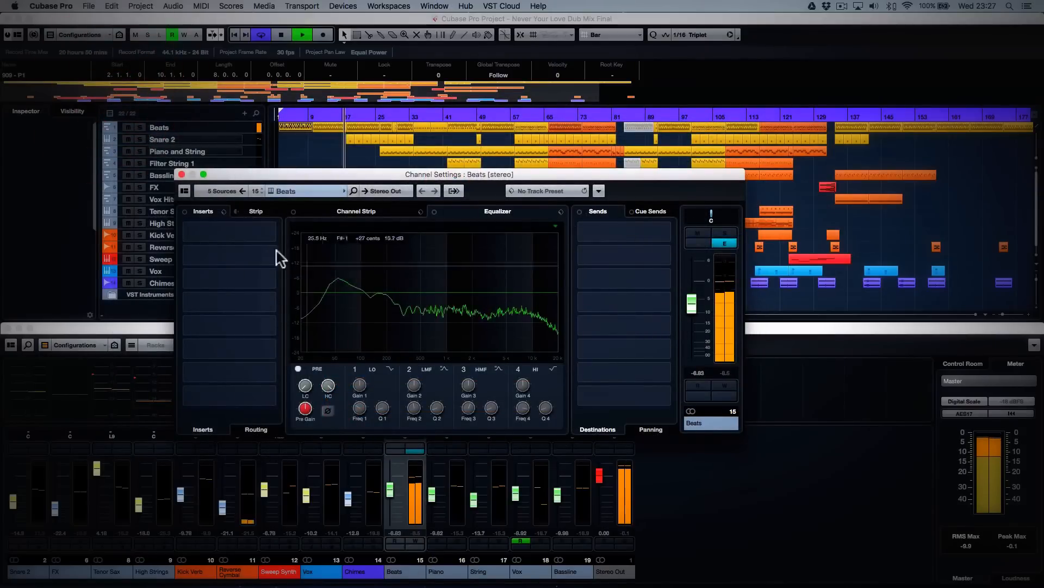
pyautogui.click(181, 174)
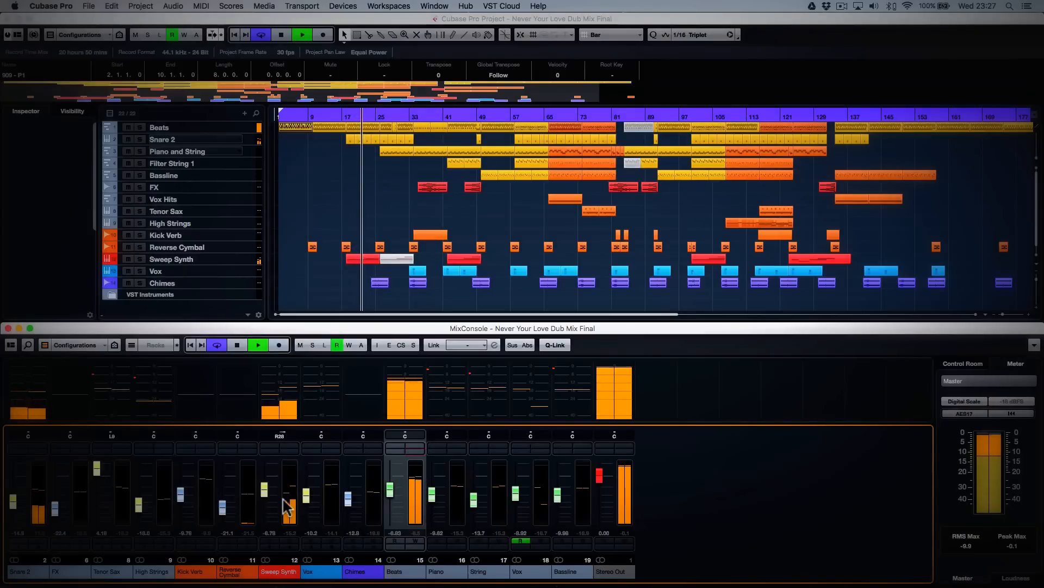
# Examine the notes of the first Sweep Synth part in the Key Editor
pyautogui.click(242, 259)
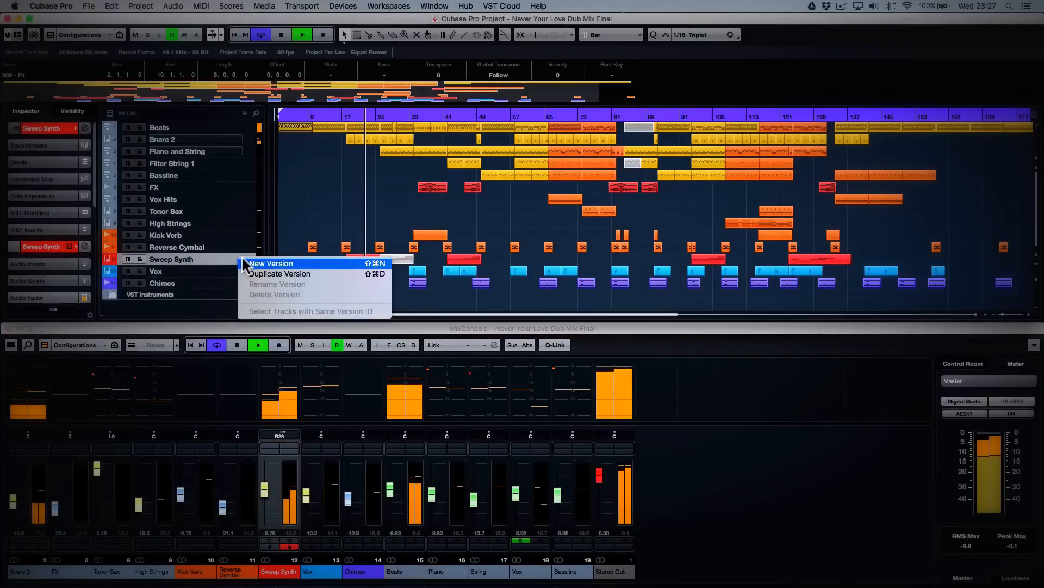
pyautogui.click(365, 242)
pyautogui.doubleClick(365, 260)
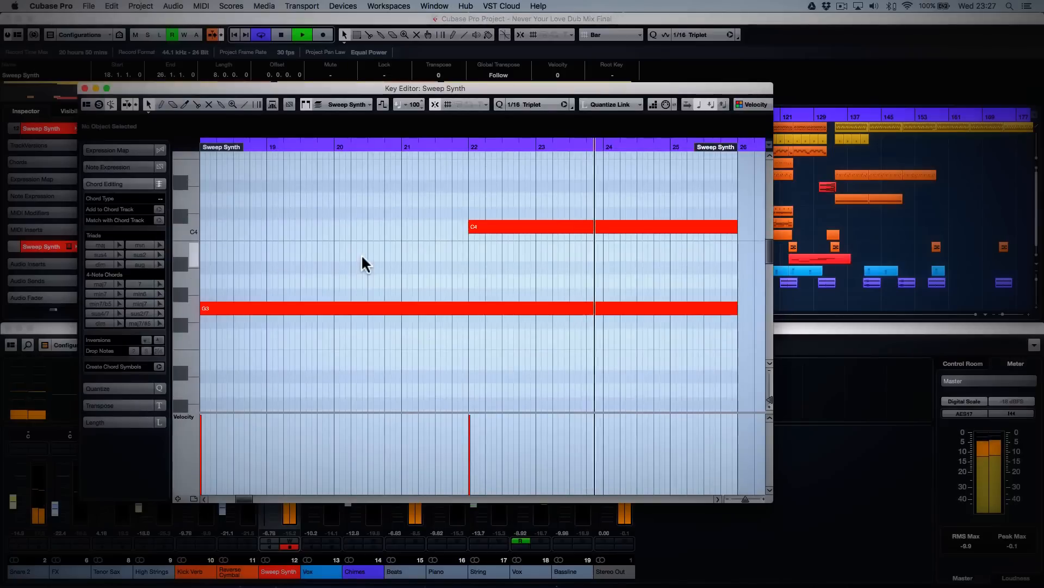
pyautogui.press('Return')
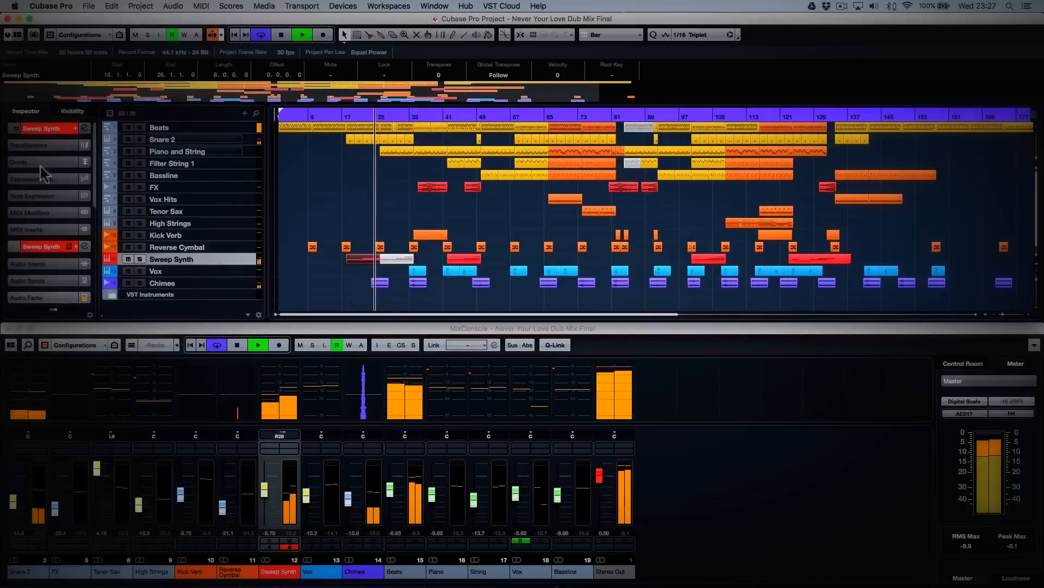
# View the HALion Sonic instrument assigned to the Sweep Synth track, and stop playback
pyautogui.click(44, 127)
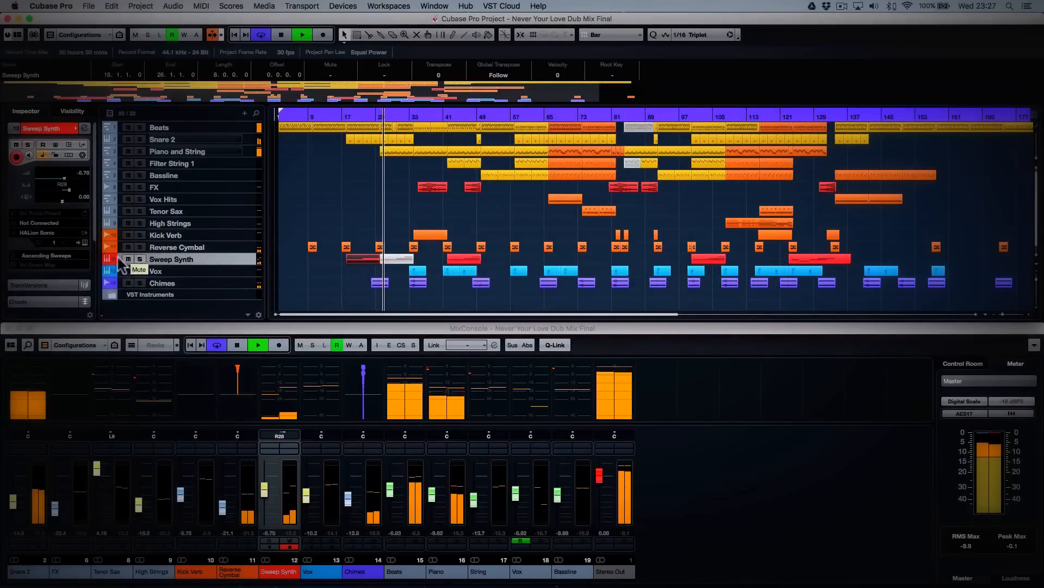
pyautogui.click(83, 242)
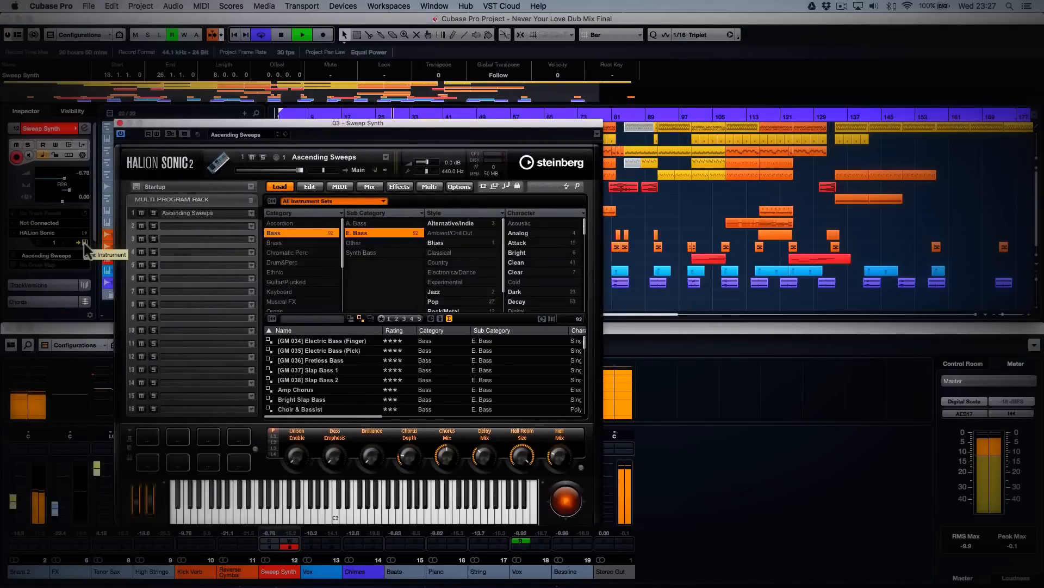
pyautogui.click(120, 123)
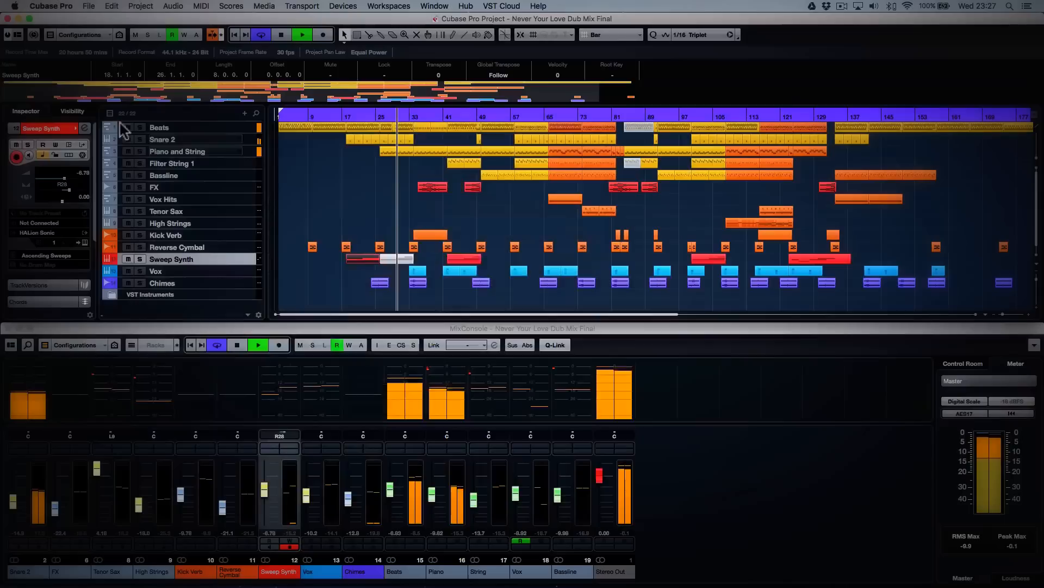
pyautogui.press('space')
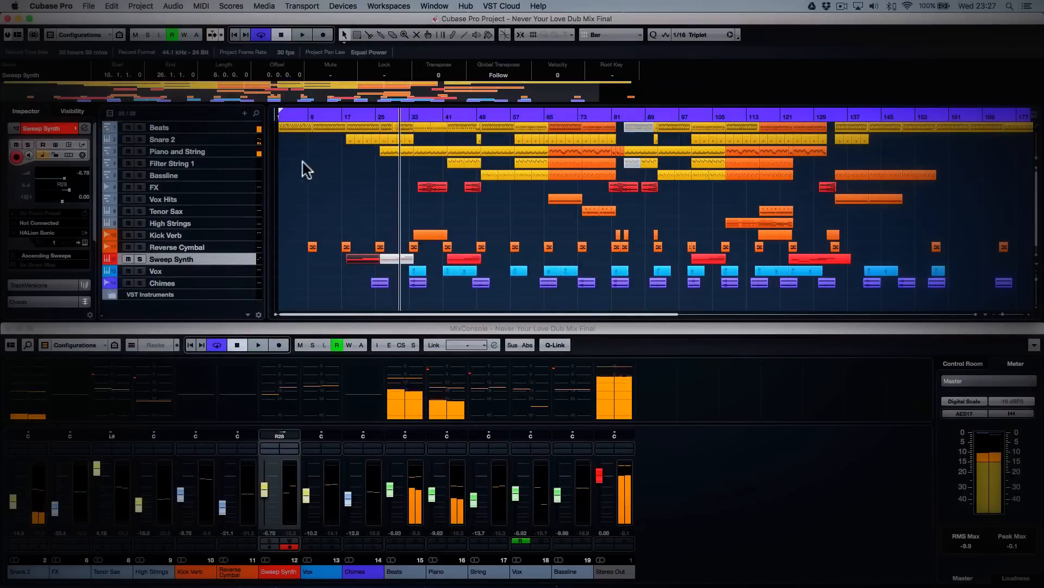
# Open the first Piano and String part in the Key Editor to examine its notes
pyautogui.click(255, 157)
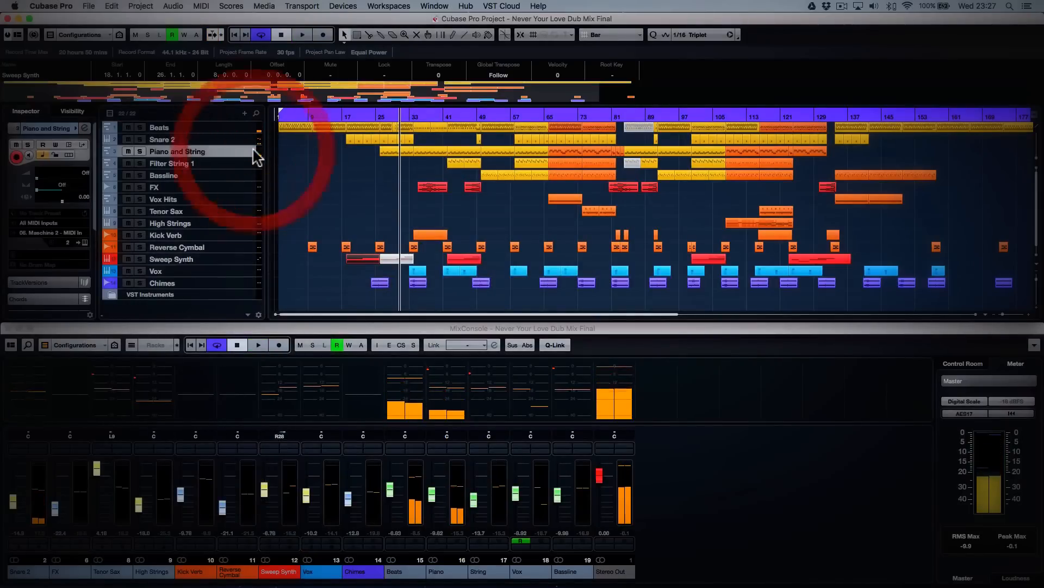
pyautogui.click(385, 154)
pyautogui.doubleClick(387, 155)
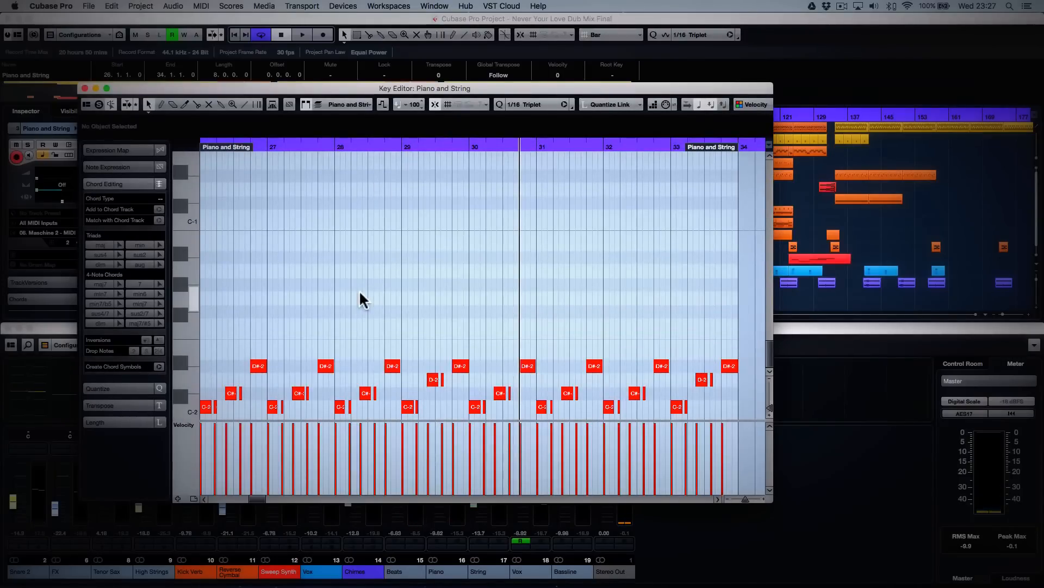
# Close the Key Editor and view the Piano group in the Piano and String track's Maschine 2 instrument, keeping the arrangement's upper tracks uncovered
pyautogui.press('Return')
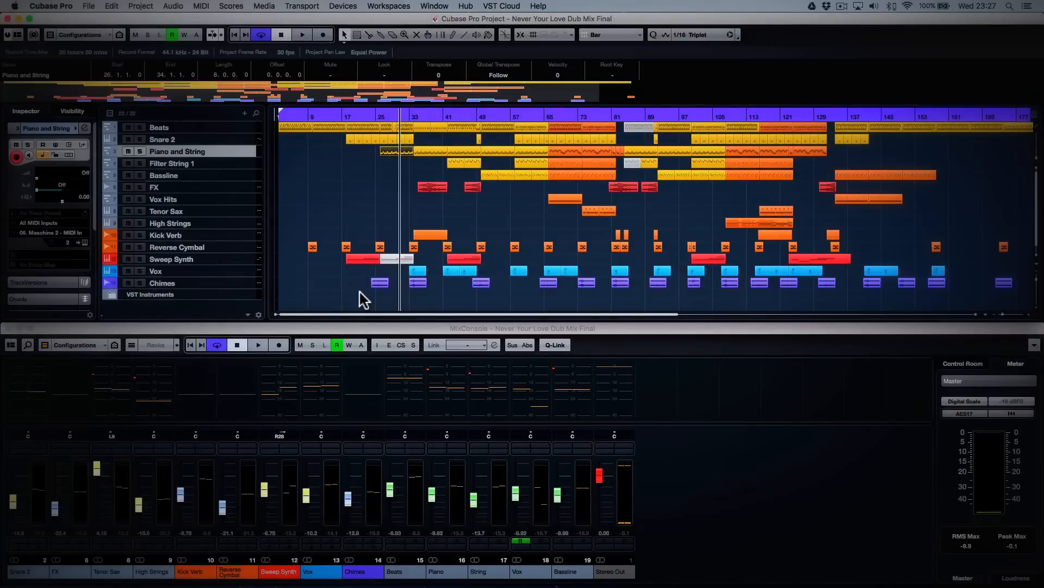
pyautogui.click(84, 243)
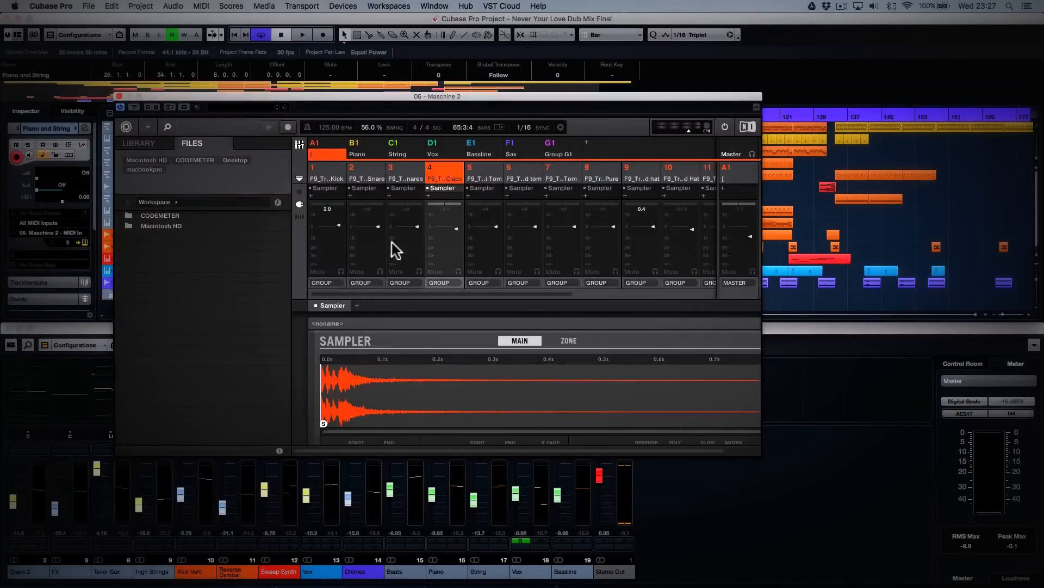
pyautogui.click(369, 159)
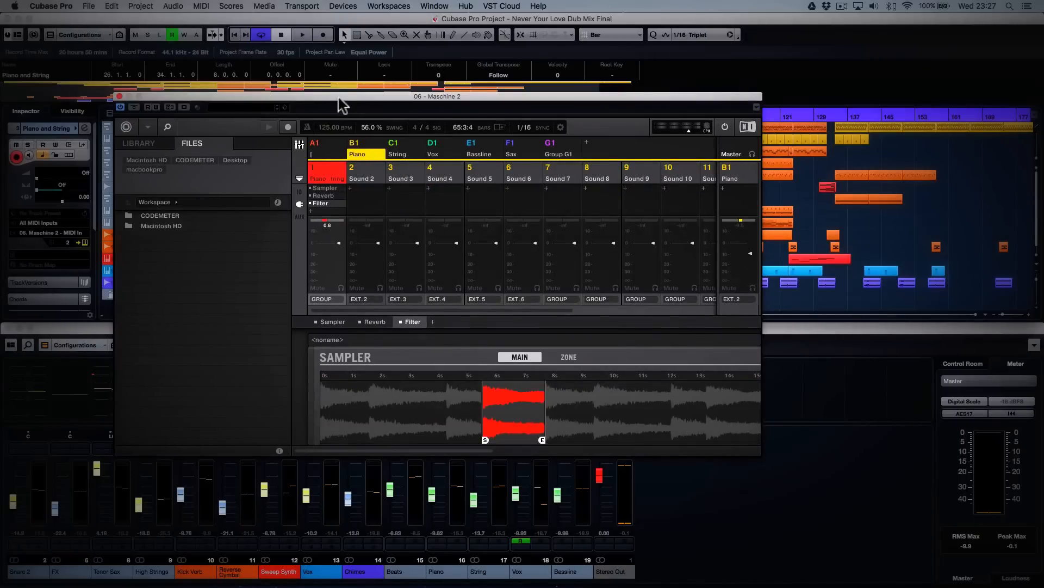
pyautogui.moveTo(343, 104); pyautogui.dragTo(328, 202)
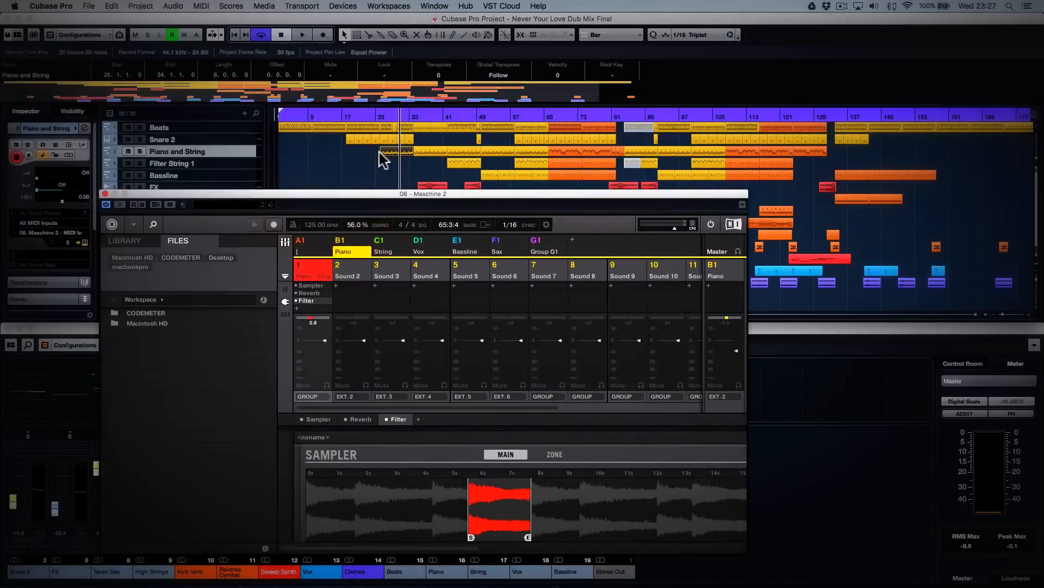
# Loop the first Piano and String part to listen to it alongside its Maschine 2 sampler, and close the instrument
pyautogui.press('p')
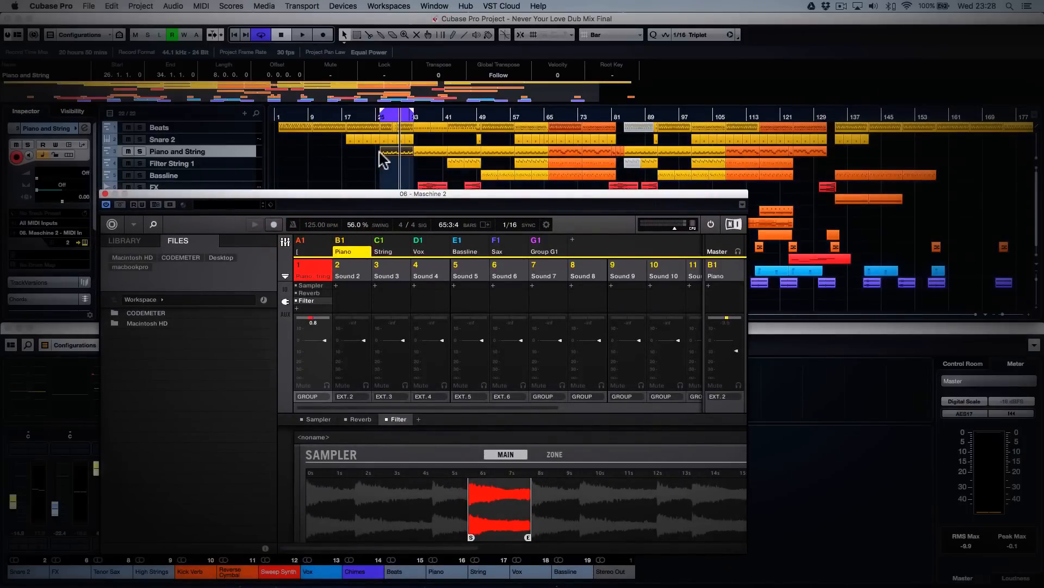
pyautogui.press('space')
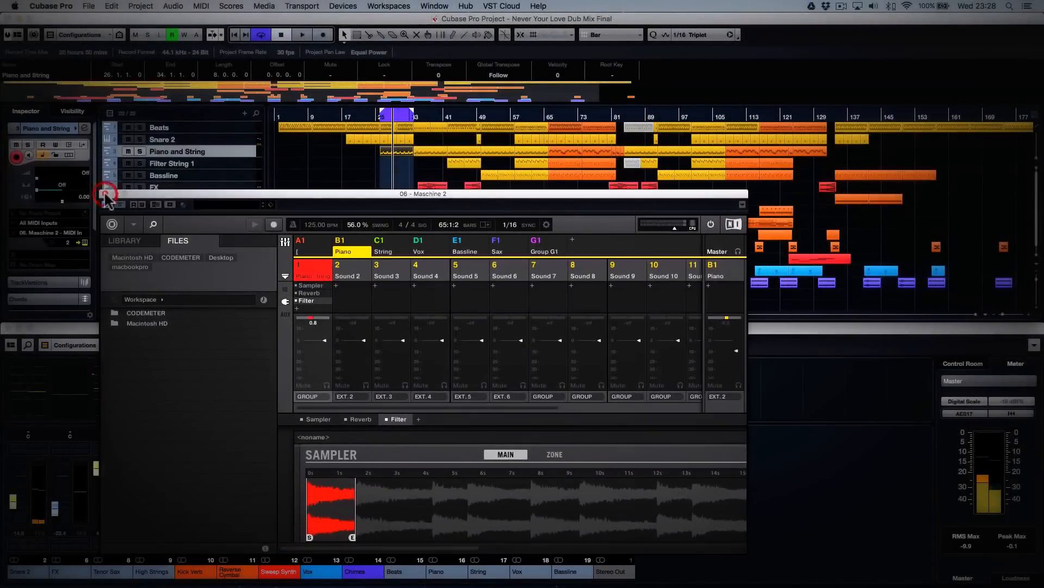
pyautogui.click(106, 194)
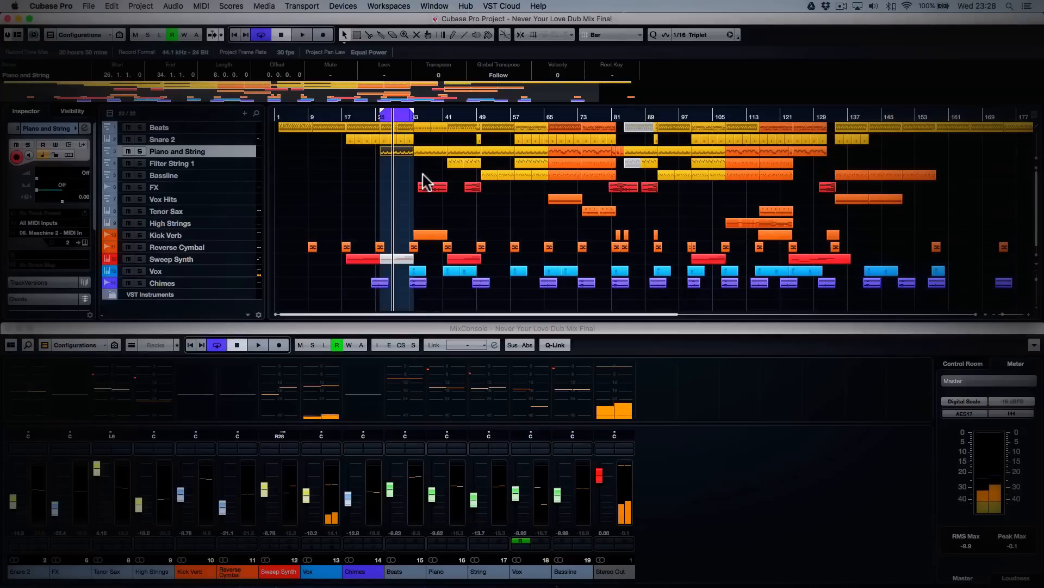
# Play the looped section and briefly solo the Piano channel
pyautogui.press('space')
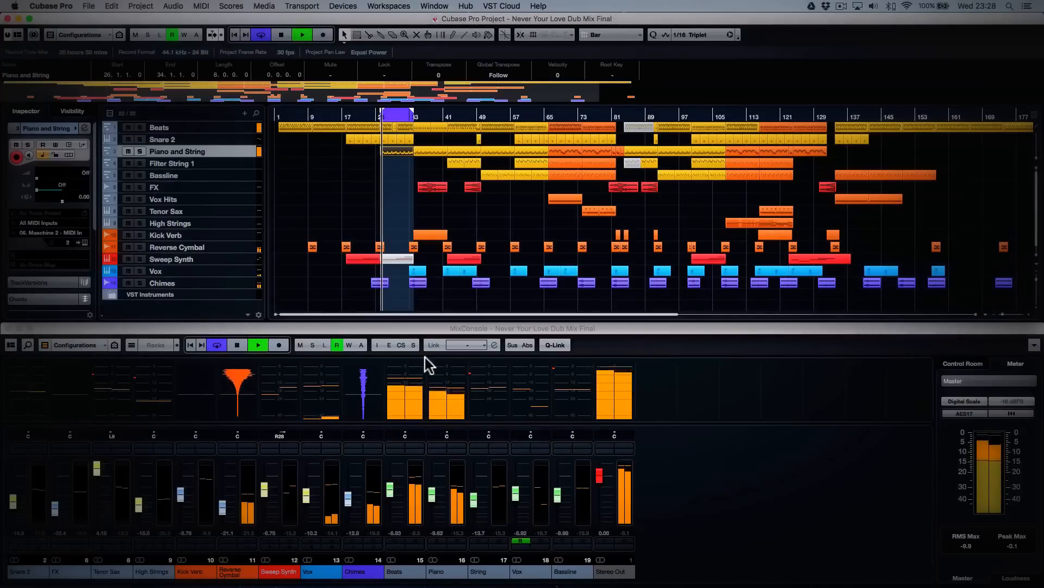
pyautogui.click(458, 447)
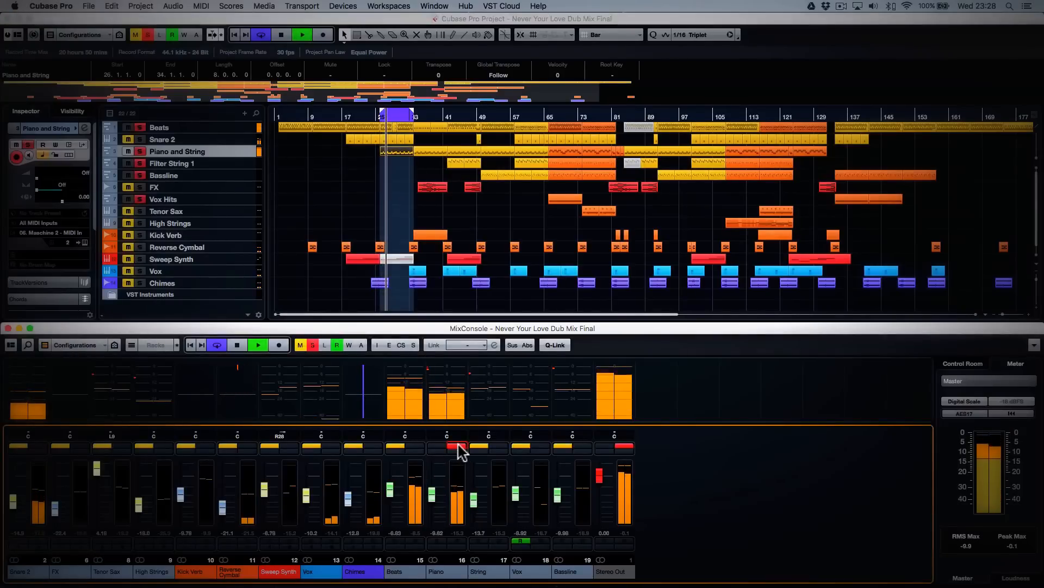
pyautogui.click(458, 447)
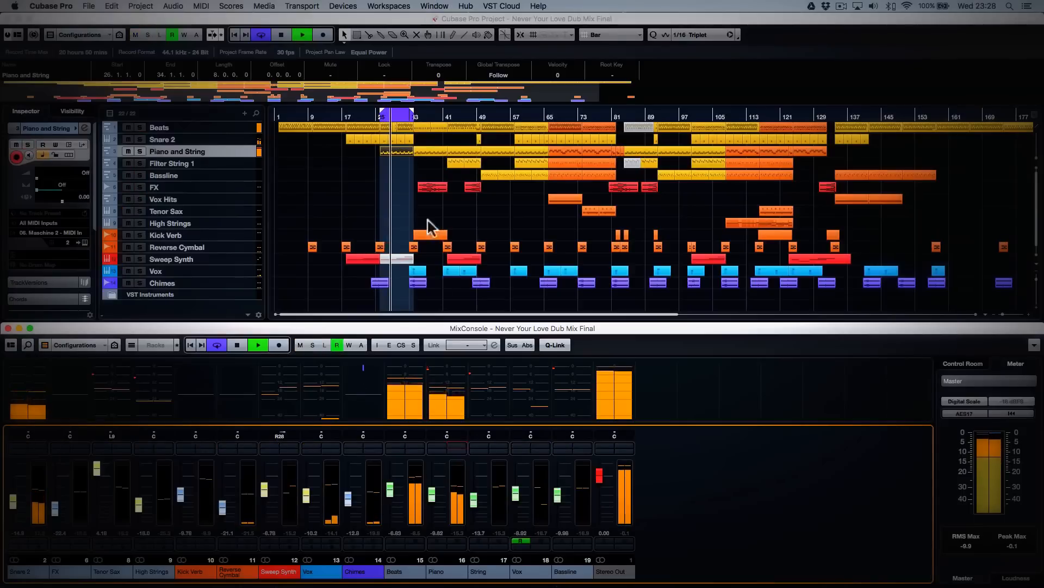
# Extend the loop's end to about bar 50 and examine the notes of the Beats part at bar 29 in the Key Editor
pyautogui.moveTo(411, 114); pyautogui.dragTo(484, 115)
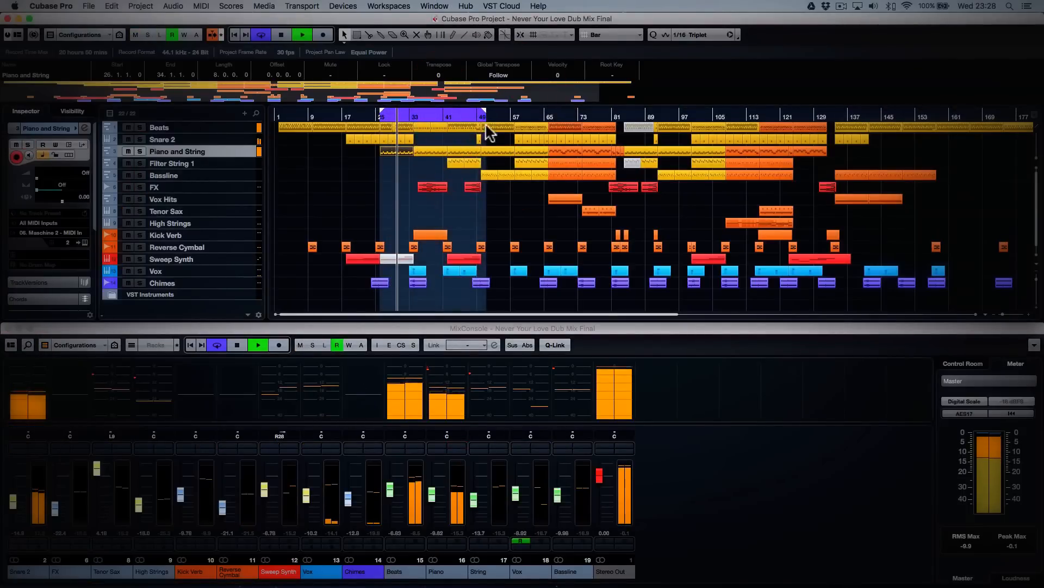
pyautogui.doubleClick(393, 124)
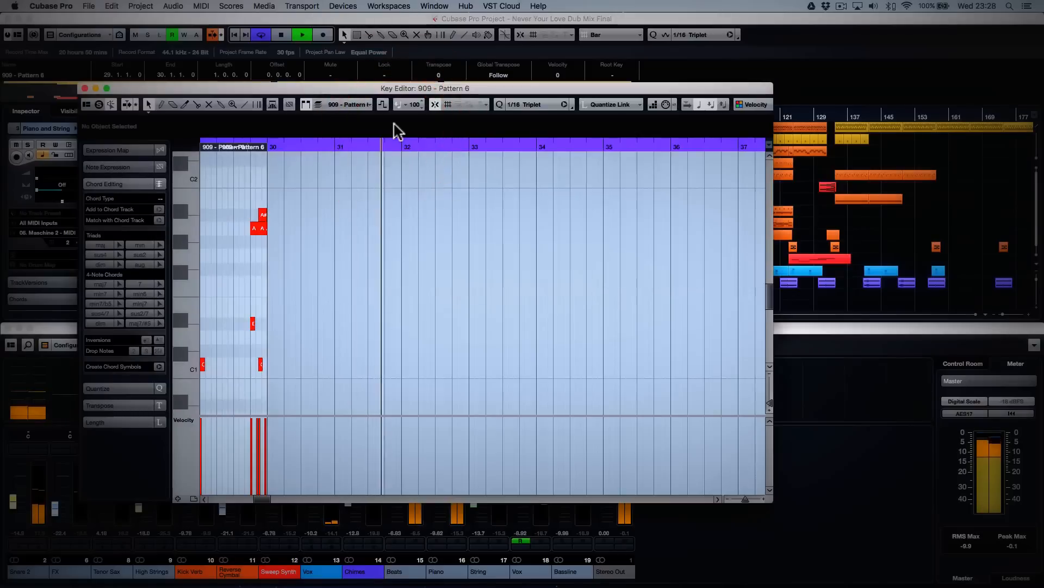
pyautogui.press('Return')
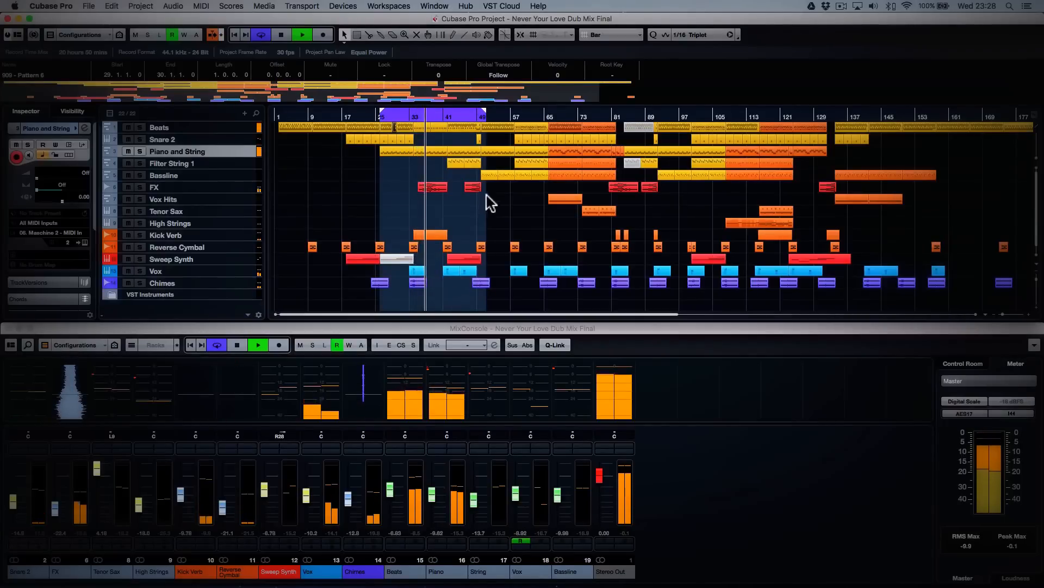
# Examine the notes of the first Filter String 1 part in the Key Editor
pyautogui.scroll(-1, 487, 201)
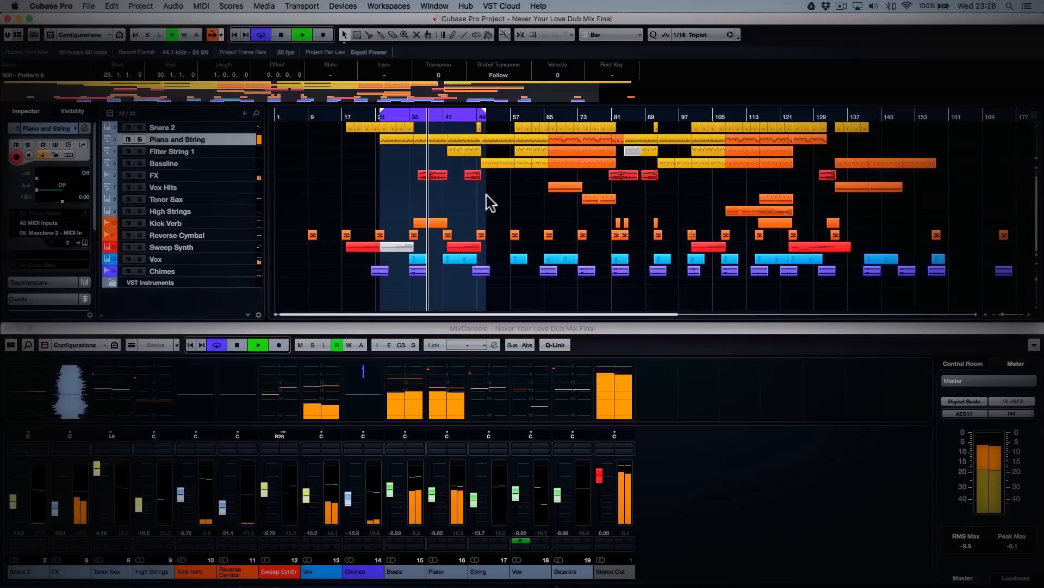
pyautogui.click(430, 176)
pyautogui.click(481, 222)
pyautogui.scroll(1, 481, 222)
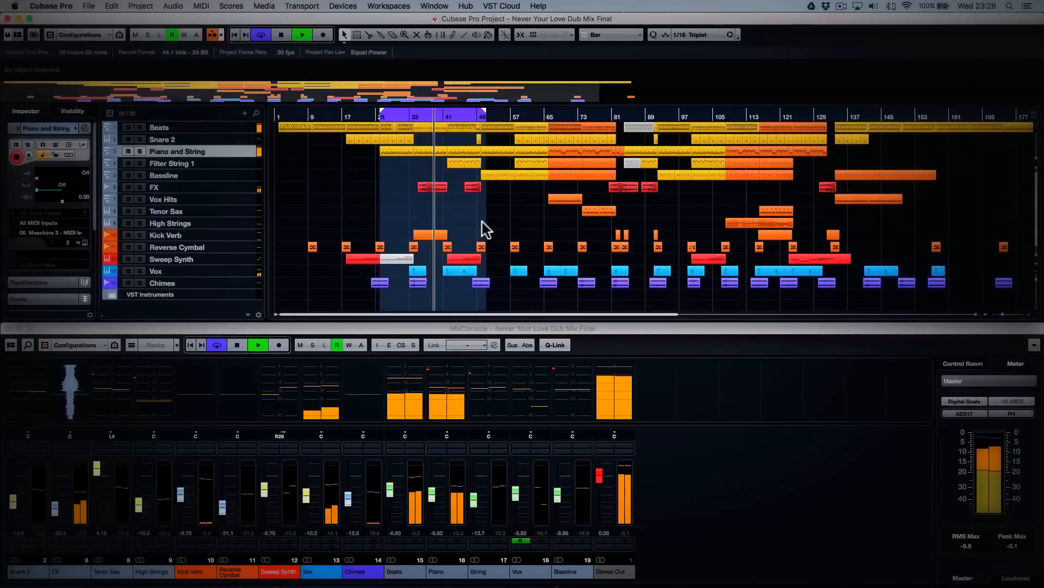
pyautogui.doubleClick(459, 165)
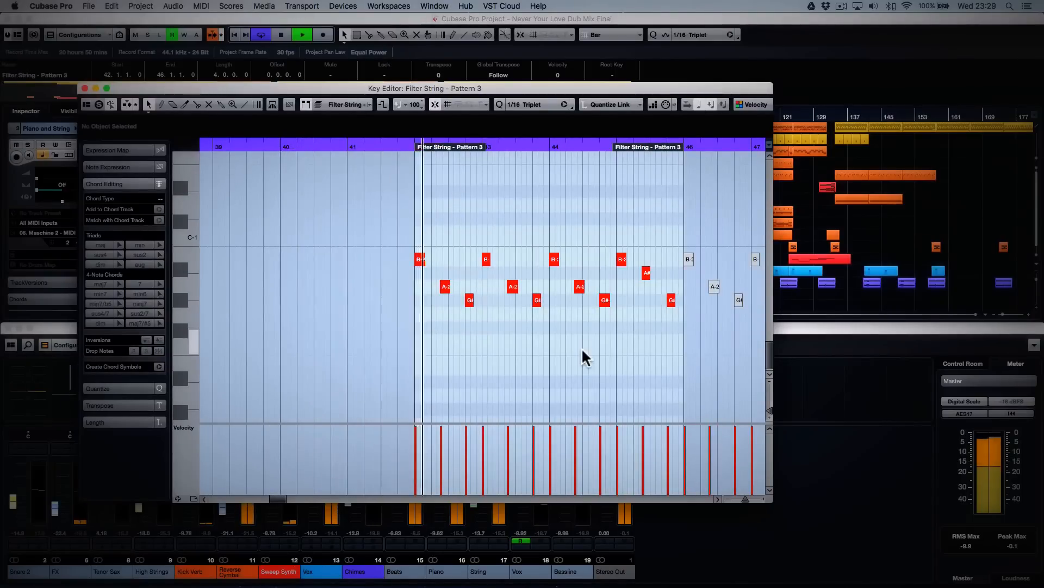
pyautogui.press('Return')
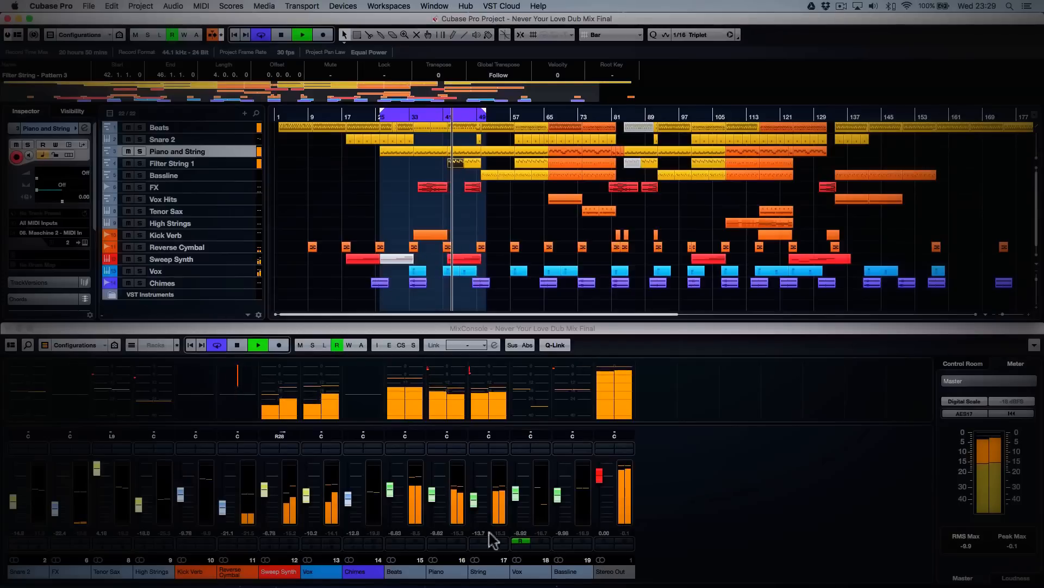
# Solo the String channel and set the loop range to the selected Filter String part
pyautogui.click(498, 447)
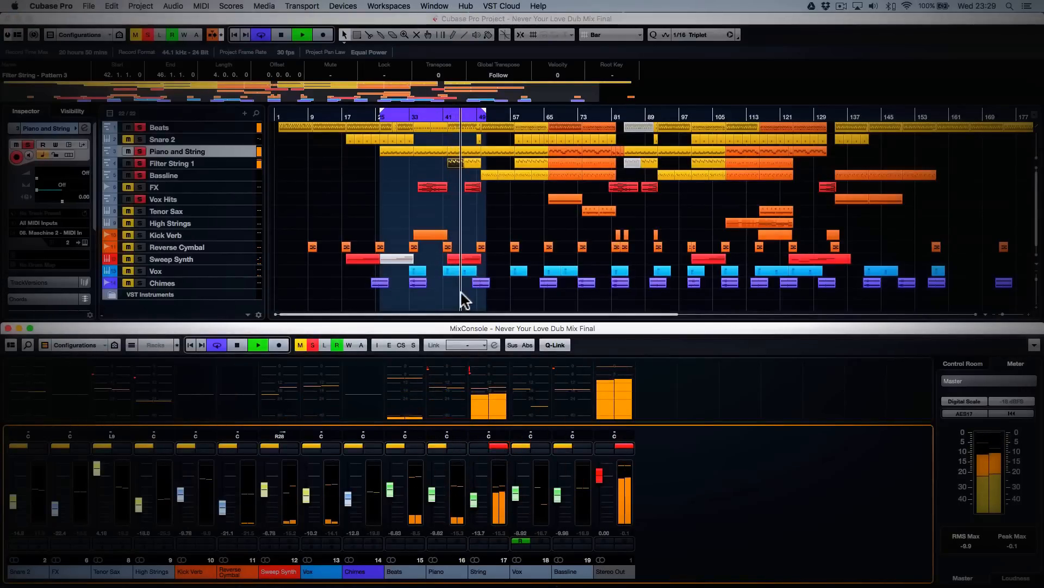
pyautogui.press('p')
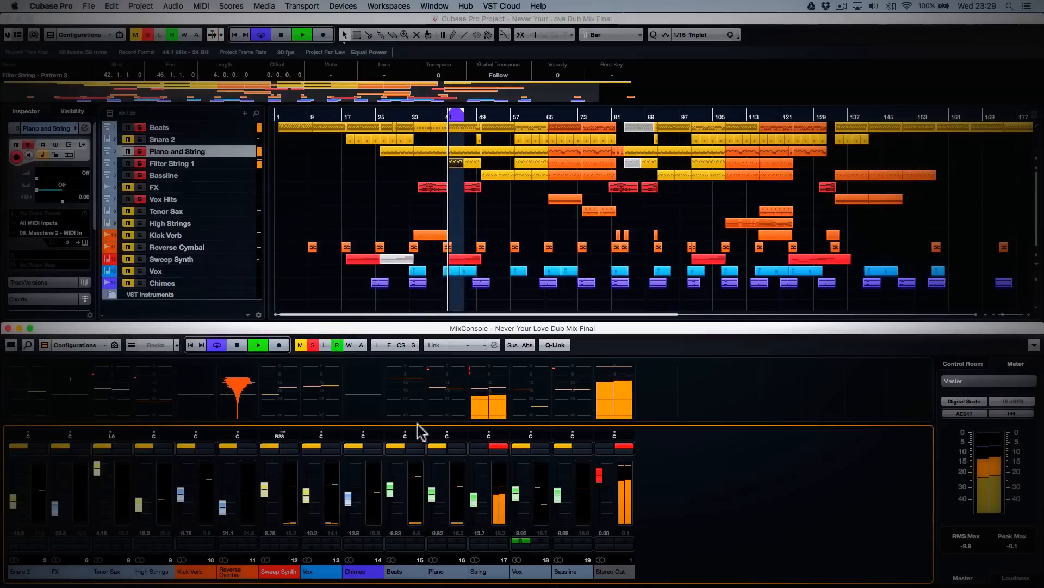
# Examine the String channel's settings and the String group in Maschine 2, and clear all mutes and solos in the project
pyautogui.click(497, 455)
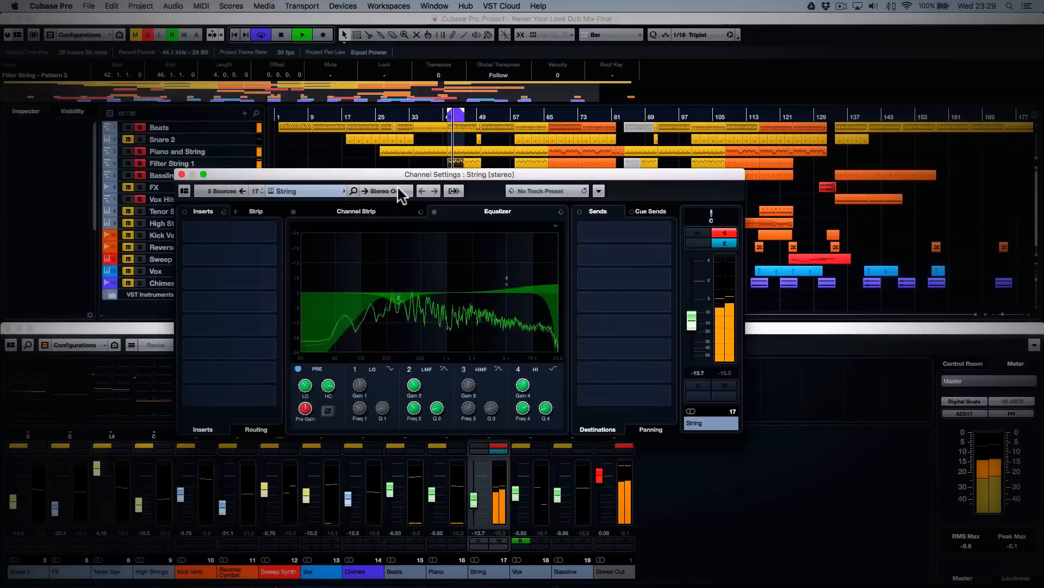
pyautogui.click(271, 190)
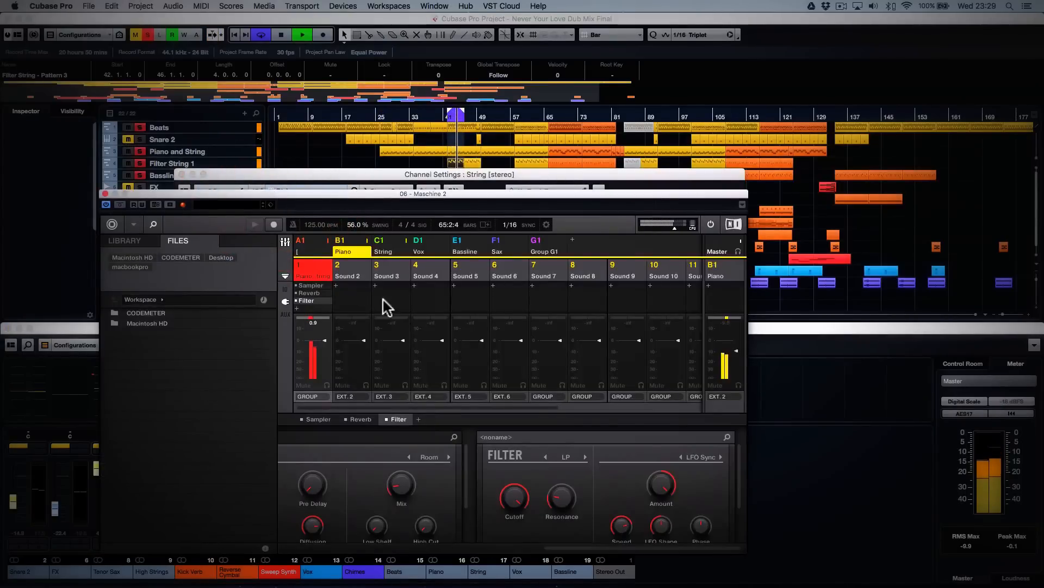
pyautogui.click(399, 254)
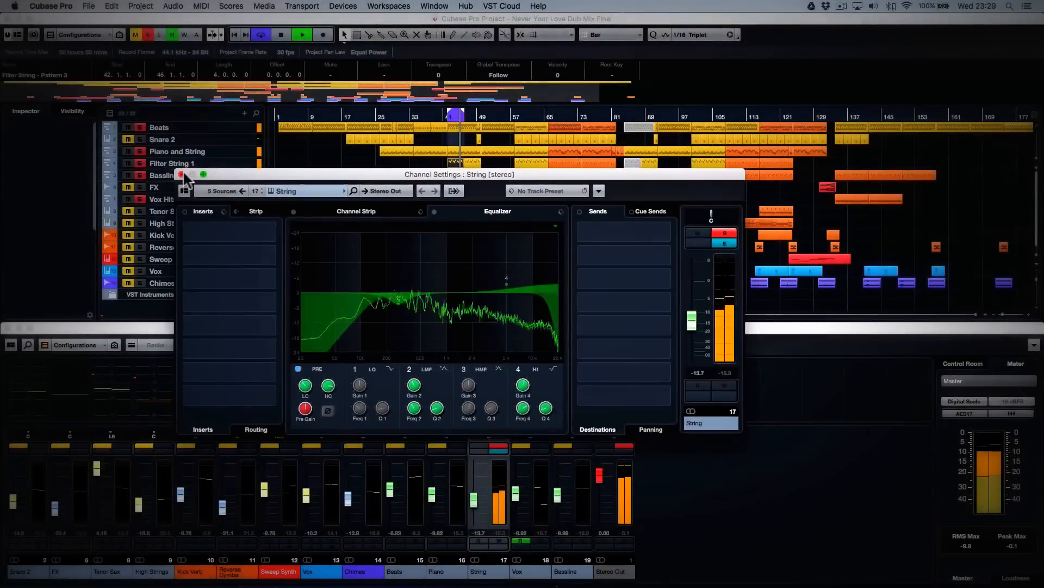
pyautogui.click(184, 175)
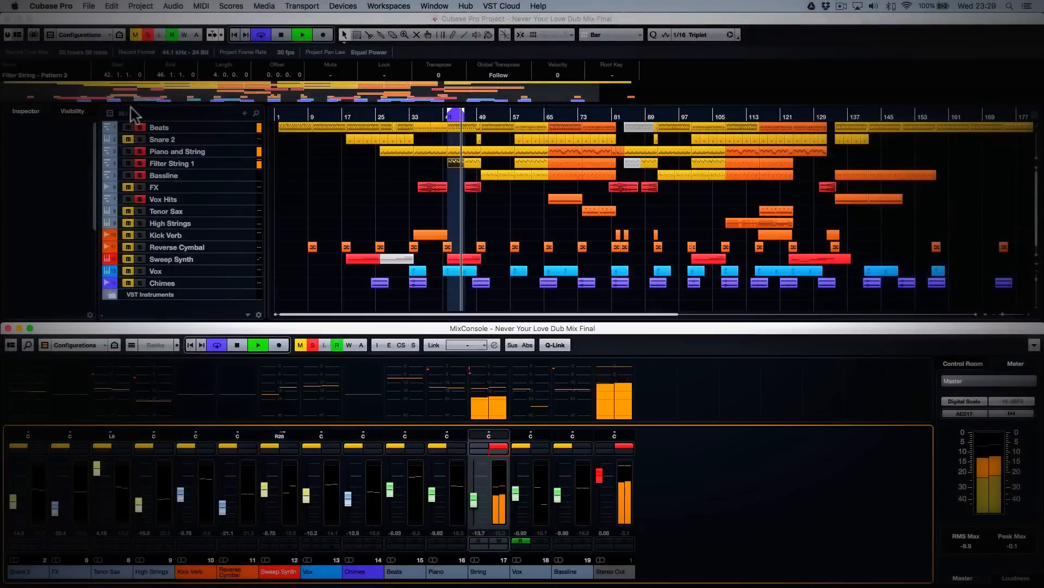
pyautogui.click(136, 35)
pyautogui.click(148, 34)
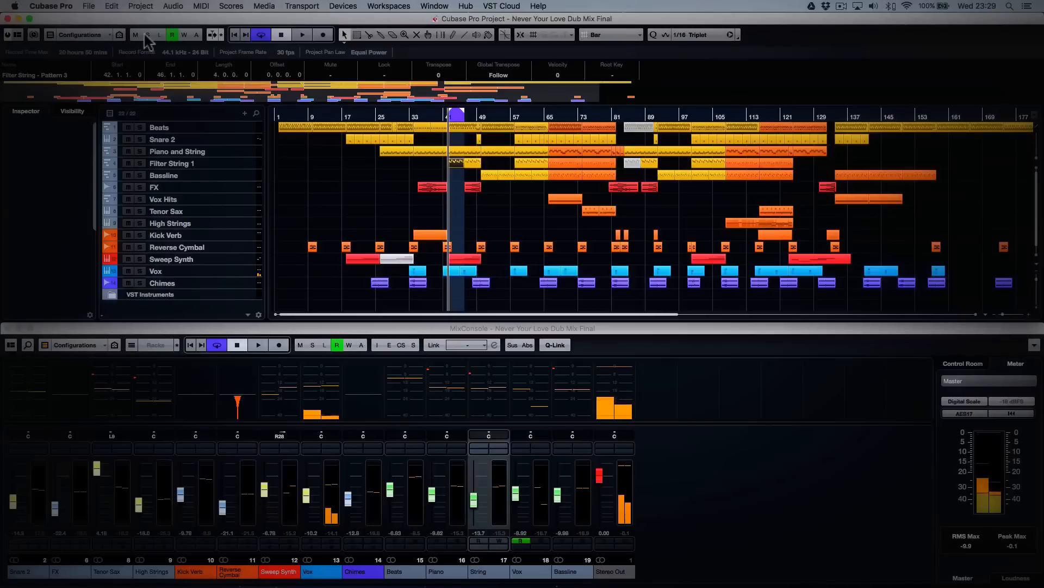
# Extend the loop's end to about bar 82 and play the arrangement from the loop start
pyautogui.press('h')
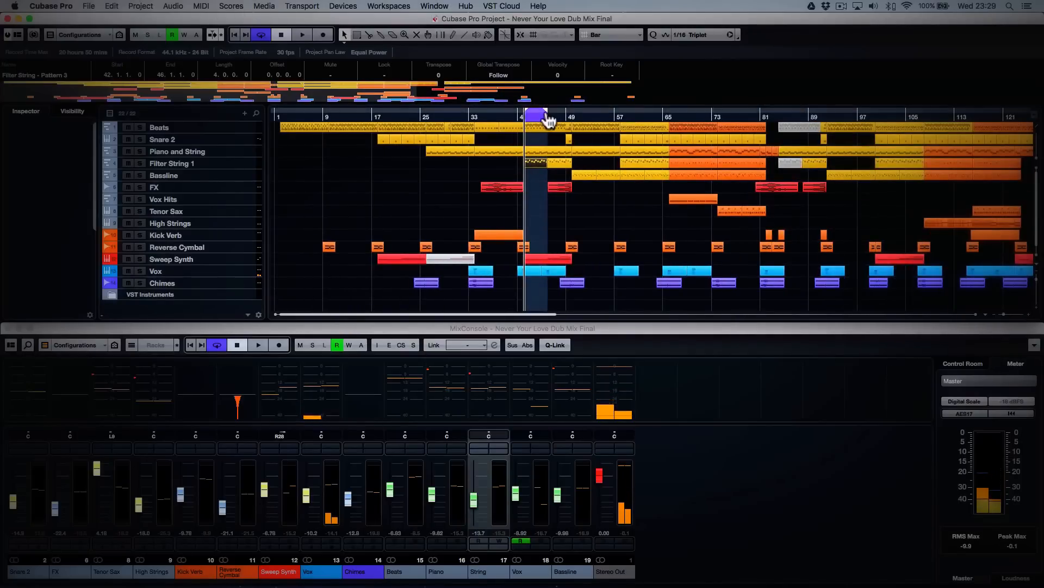
pyautogui.moveTo(547, 117); pyautogui.dragTo(771, 144)
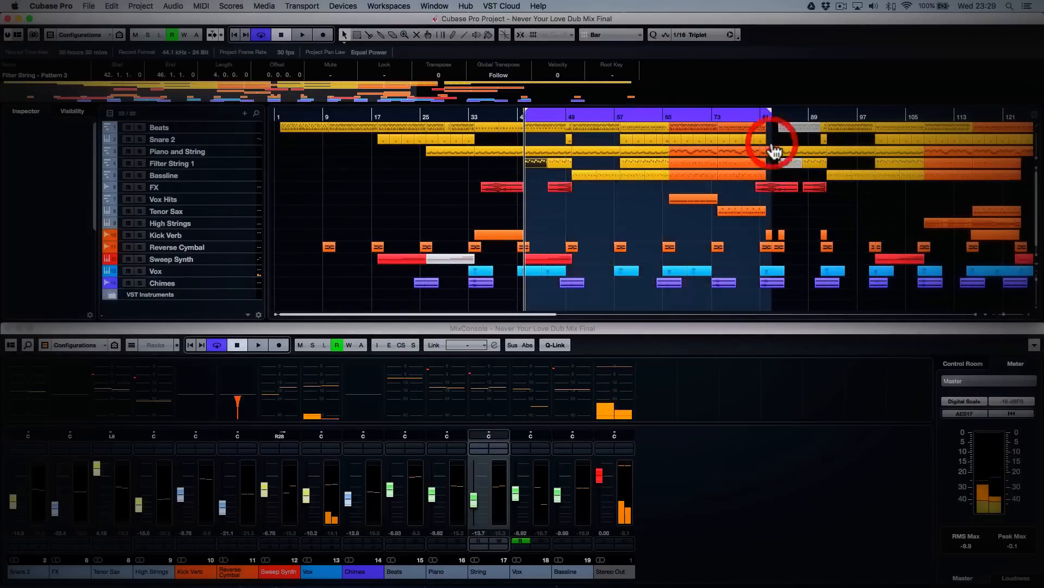
pyautogui.click(546, 117)
pyautogui.press('space')
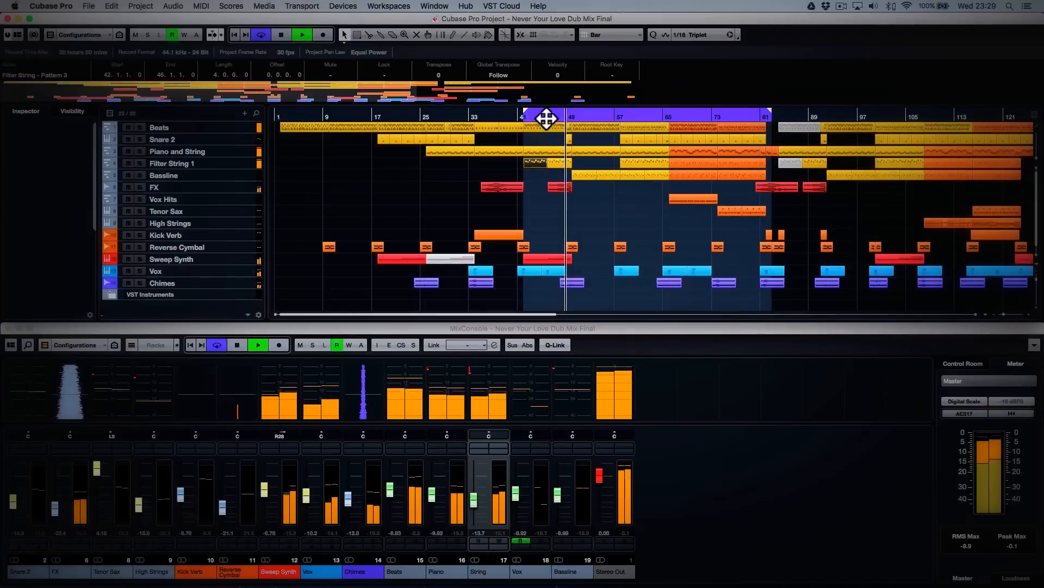
pyautogui.press('g')
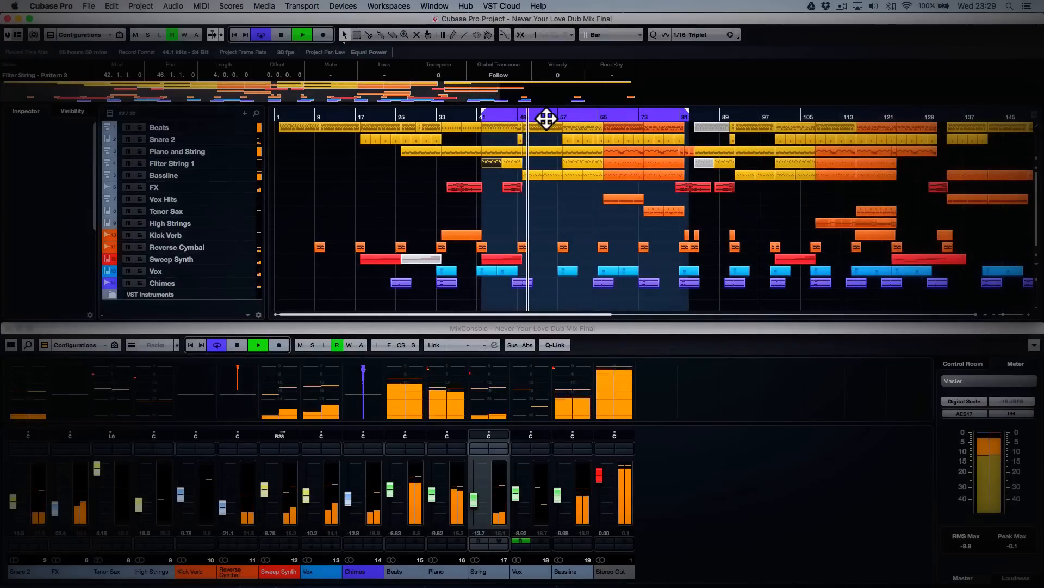
# View the Razor instrument in the Bassline group of the Bassline track's Maschine 2, and close it
pyautogui.click(251, 179)
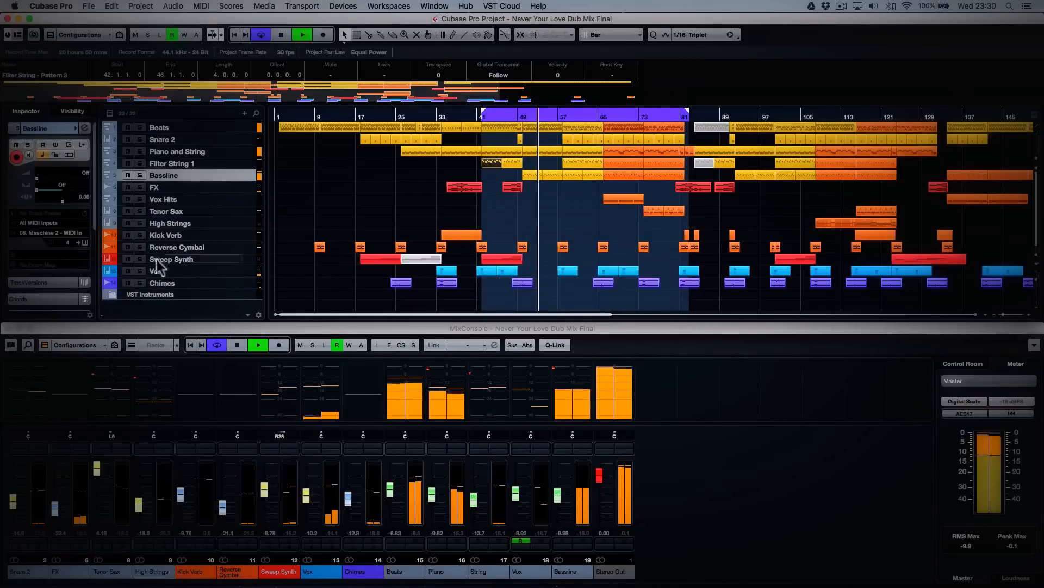
pyautogui.click(84, 242)
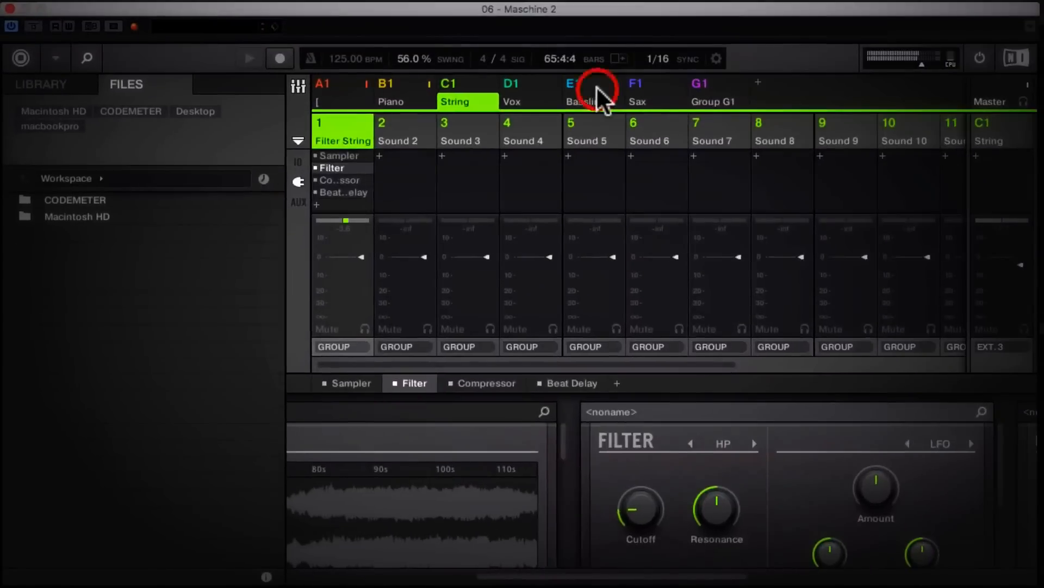
pyautogui.click(471, 242)
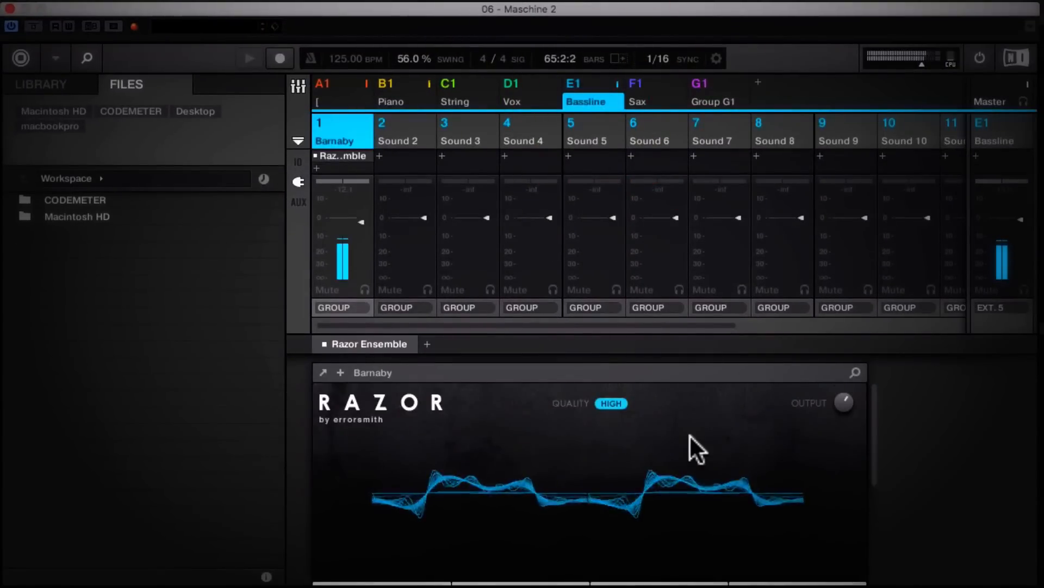
pyautogui.moveTo(765, 4); pyautogui.dragTo(764, 2)
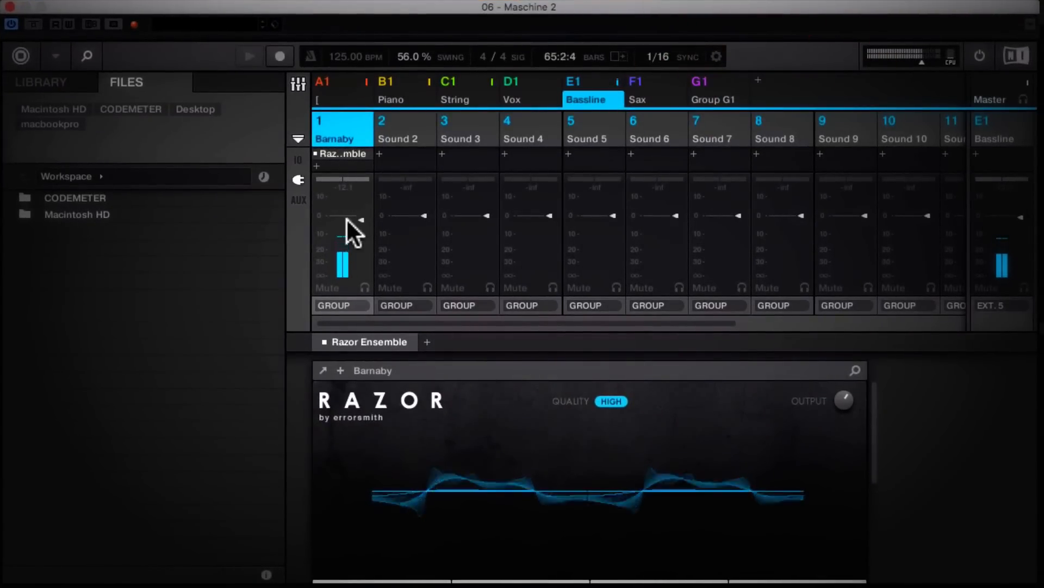
pyautogui.click(42, 6)
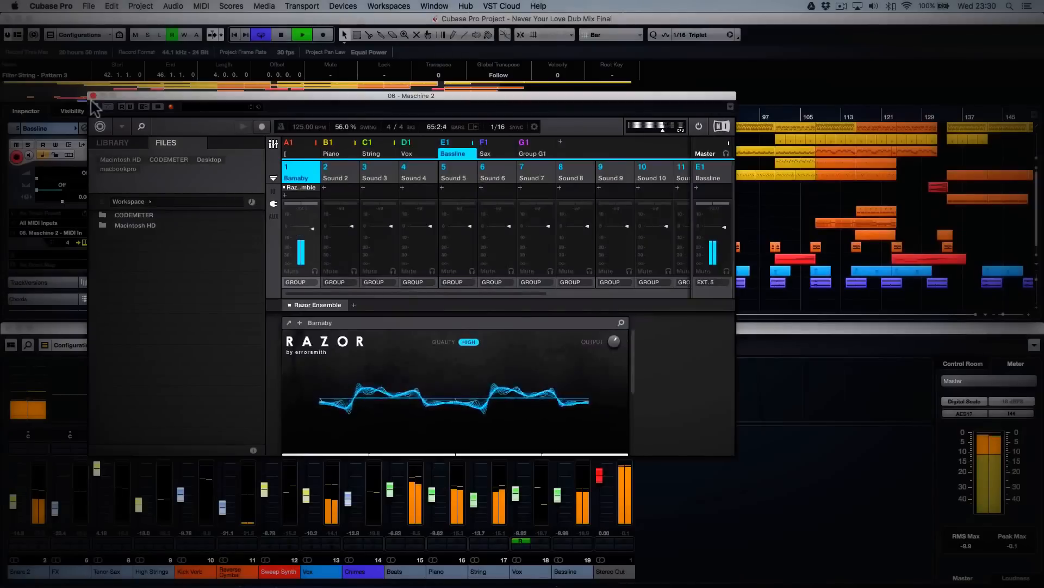
pyautogui.click(93, 97)
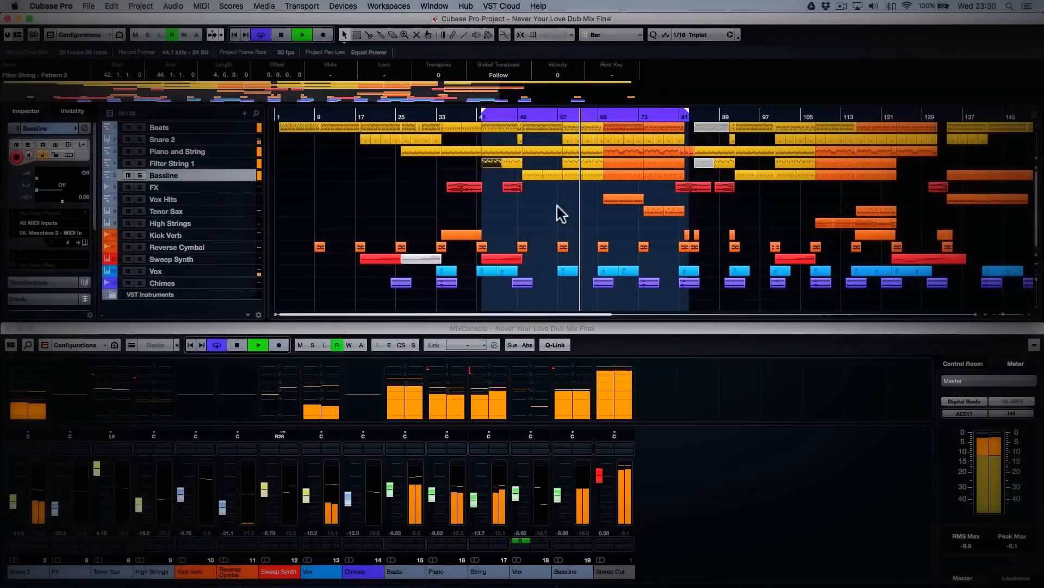
# Open the Bassline part at bar 62 to examine its notes, and return to the arrangement
pyautogui.doubleClick(587, 171)
pyautogui.press('Escape')
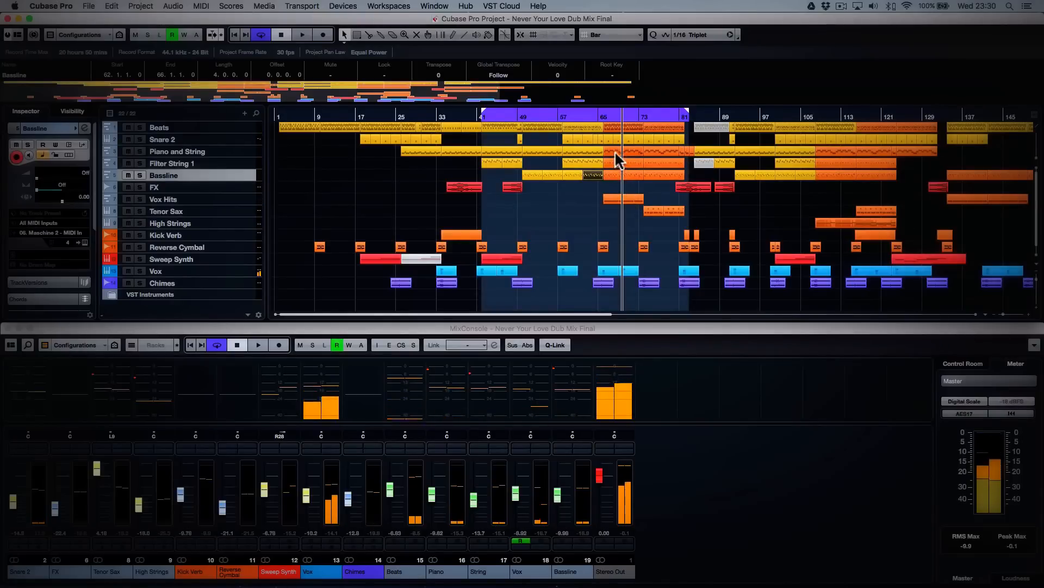
# Open the Piano and String part and the Vox Hits part at bar 66 in turn to examine their notes, and return to the arrangement
pyautogui.doubleClick(614, 151)
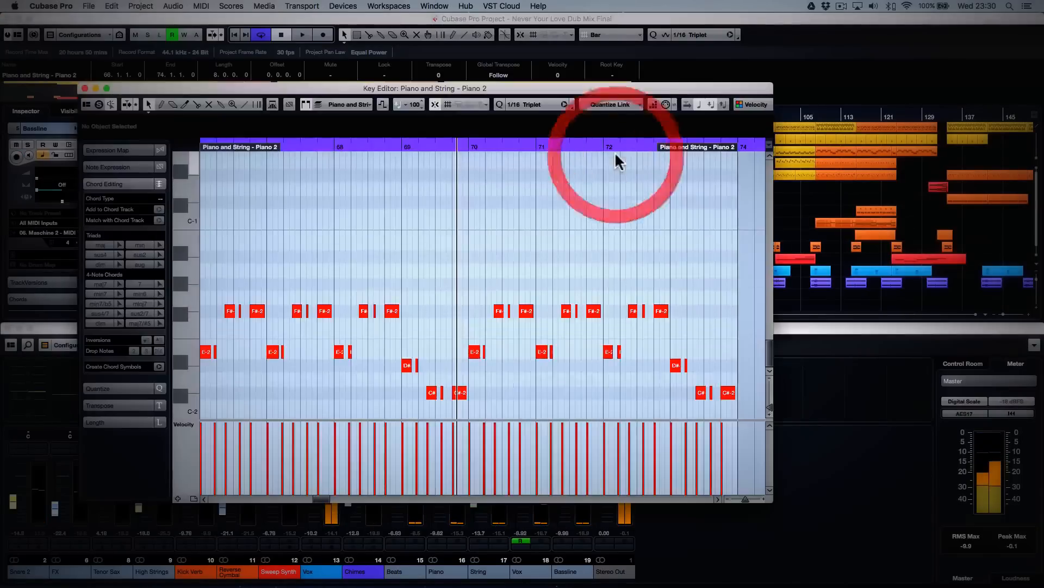
pyautogui.press('Return')
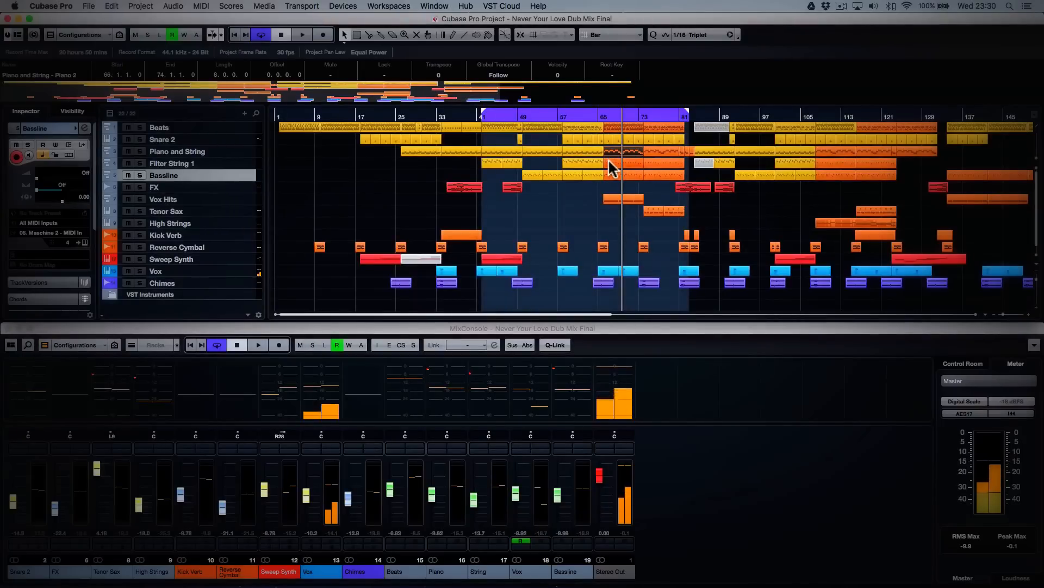
pyautogui.doubleClick(615, 199)
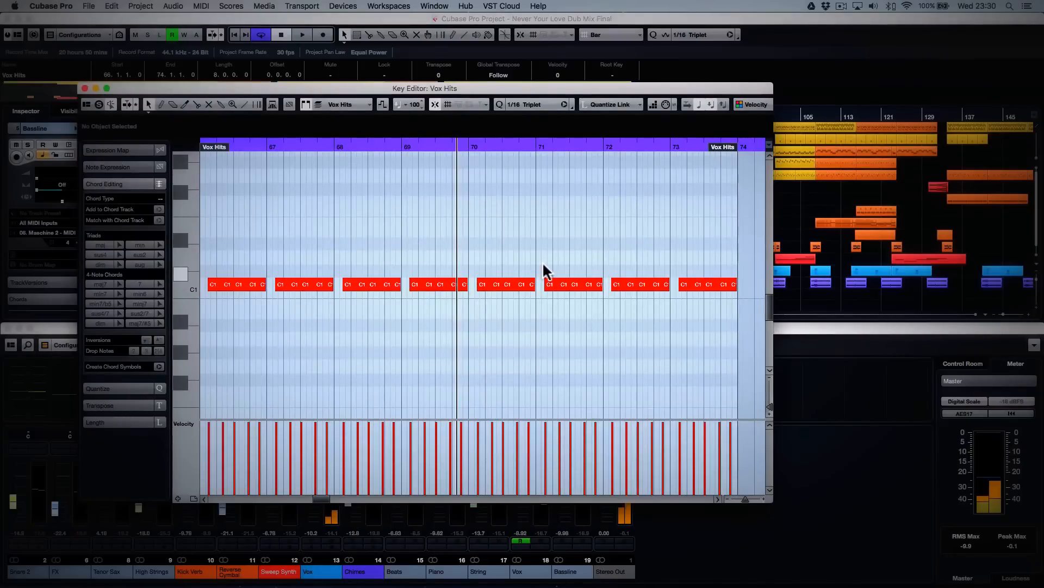
pyautogui.press('Return')
# Solo the Vox Hits track, loop its part at bar 66 and play it alone and with the full mix, and stop playback
pyautogui.click(140, 199)
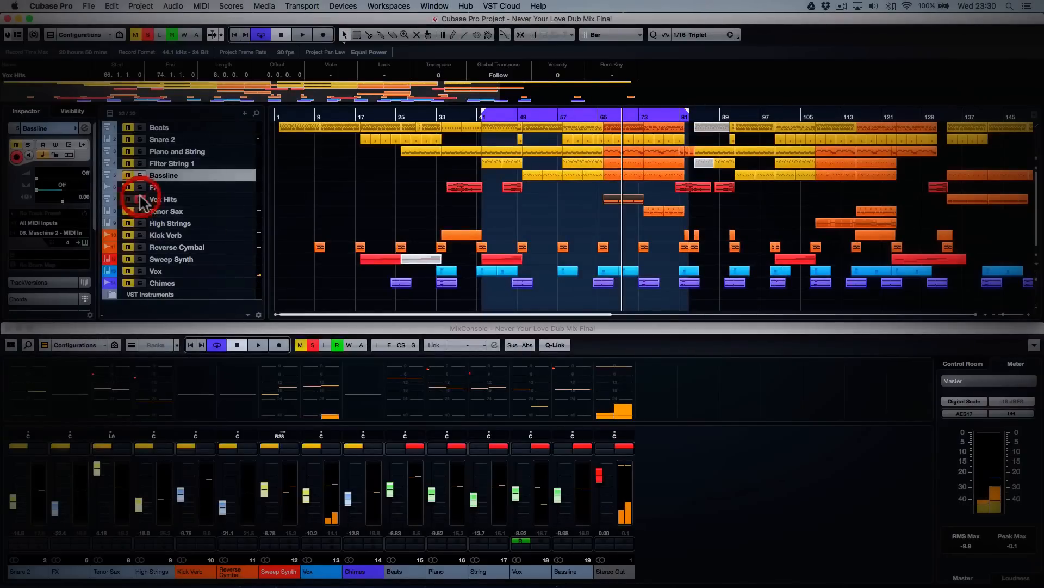
pyautogui.press('p')
pyautogui.press('space')
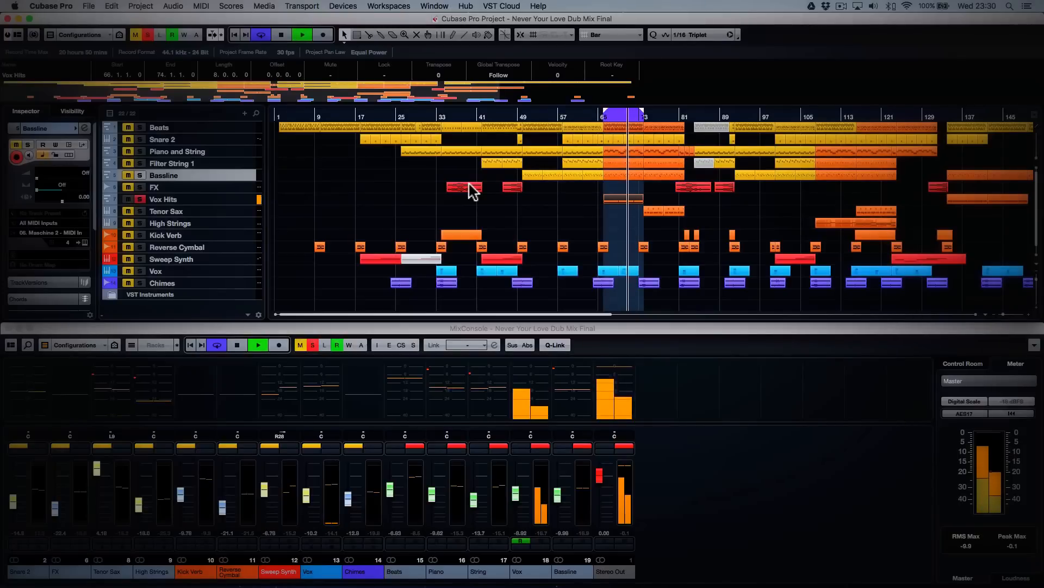
pyautogui.click(140, 200)
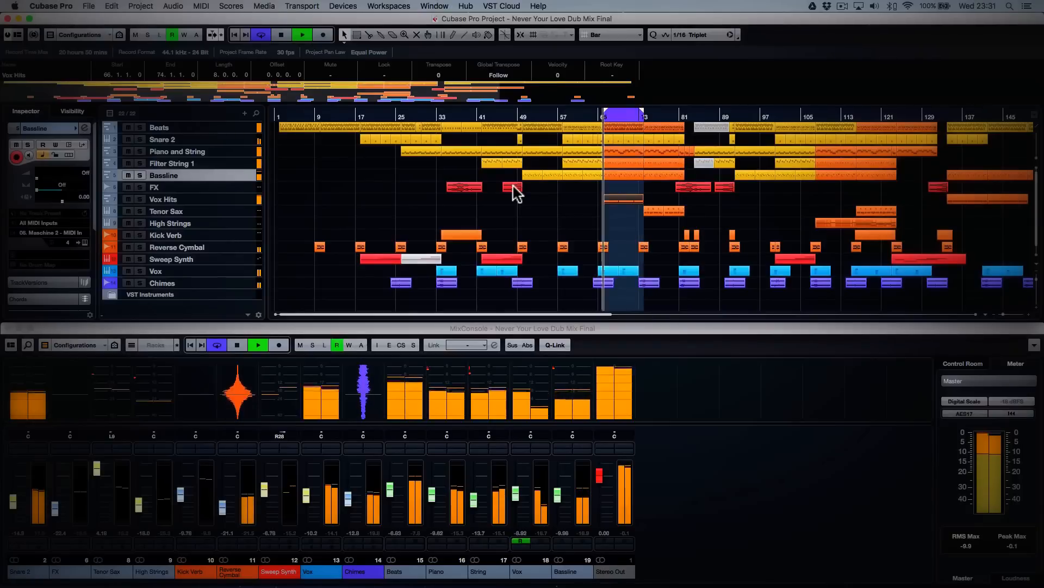
pyautogui.press('space')
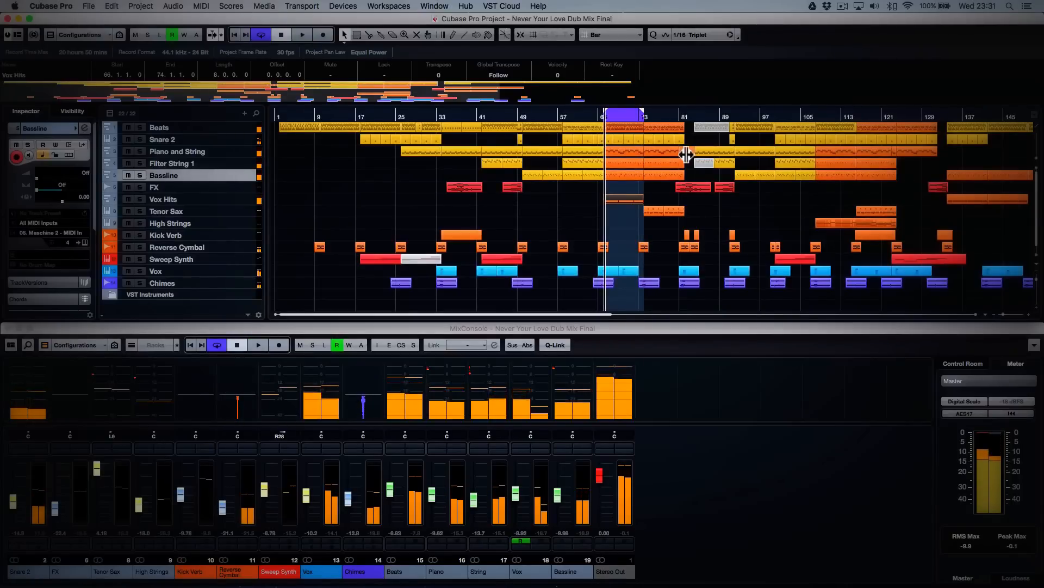
# Extend the loop's end to about bar 116 and play the arrangement from bar 66
pyautogui.click(667, 117)
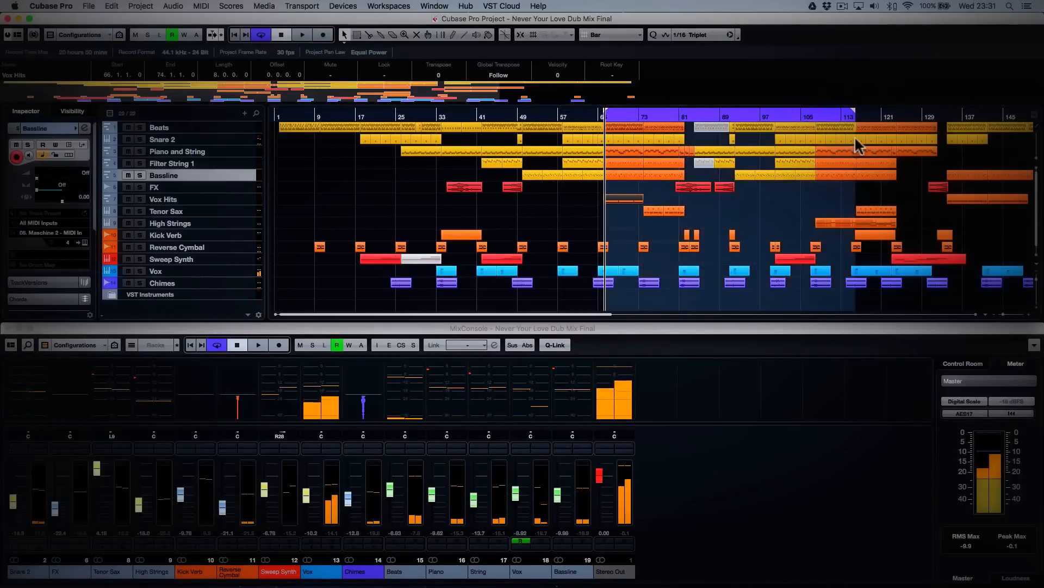
pyautogui.press('space')
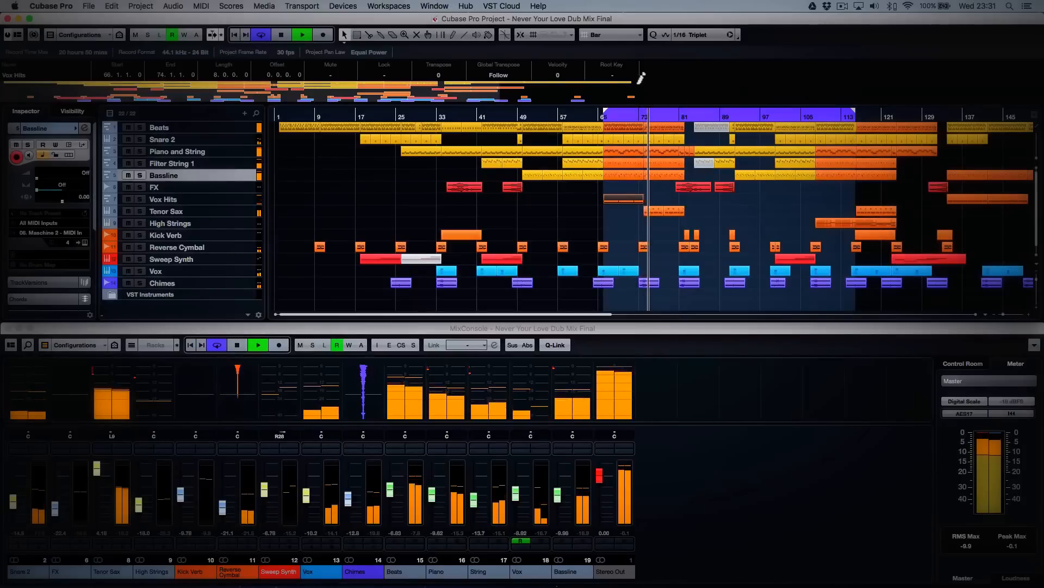
# View the Tenor Saxophone instrument in the Tenor Sax track's Kontakt, and close it
pyautogui.click(246, 212)
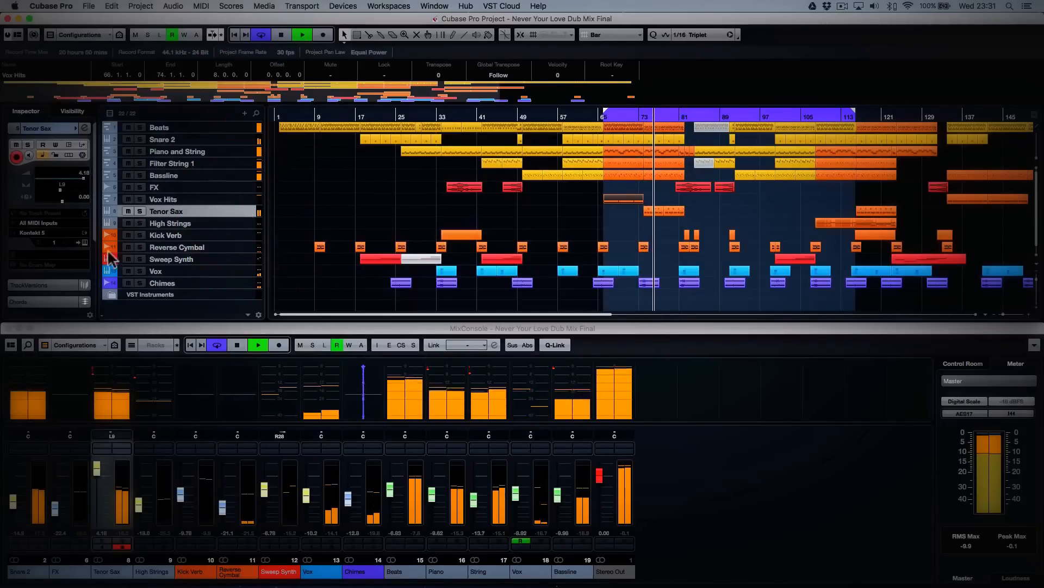
pyautogui.click(83, 243)
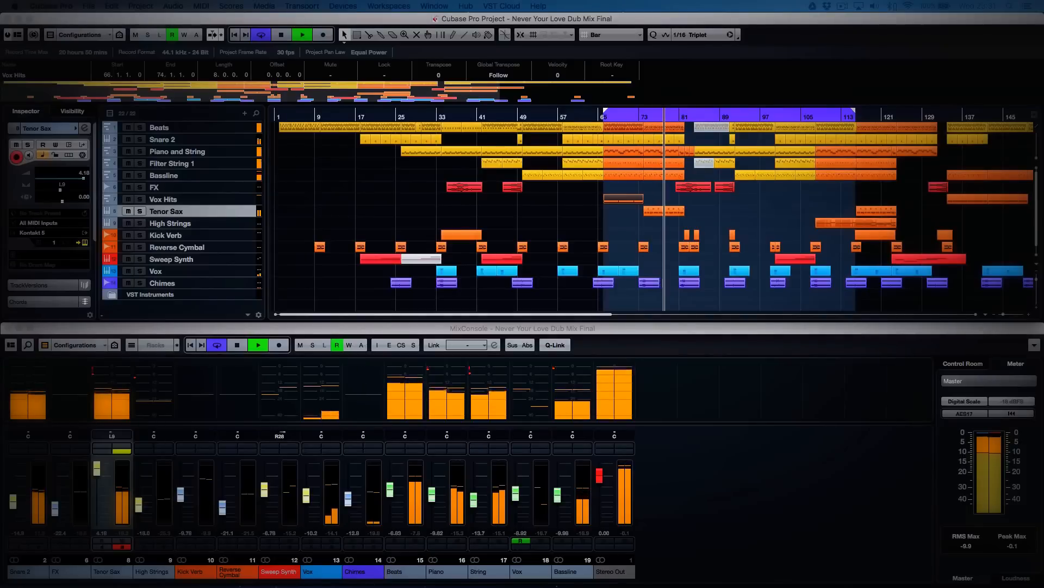
pyautogui.moveTo(756, 70); pyautogui.dragTo(443, 93)
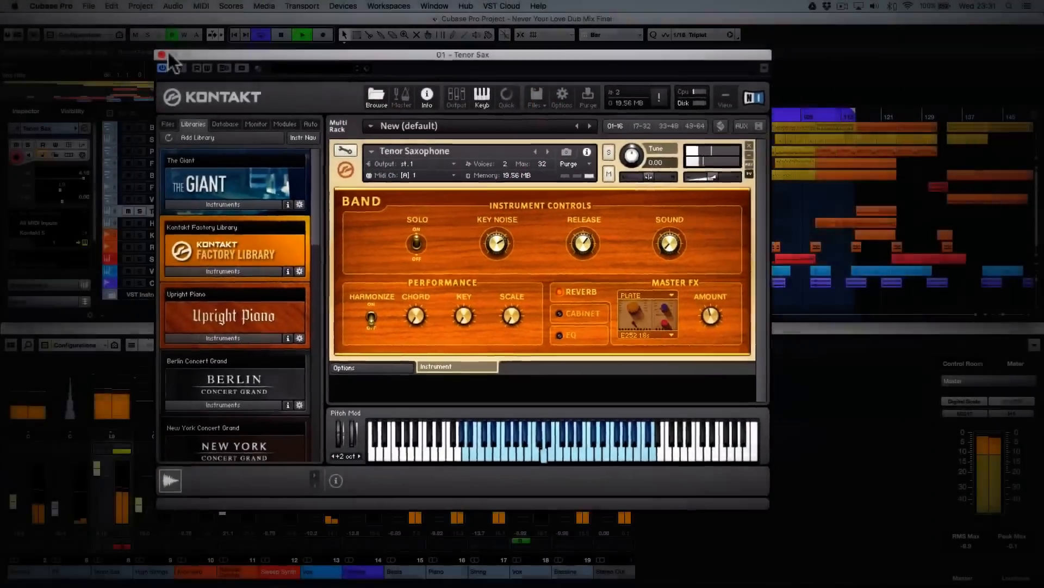
pyautogui.click(161, 55)
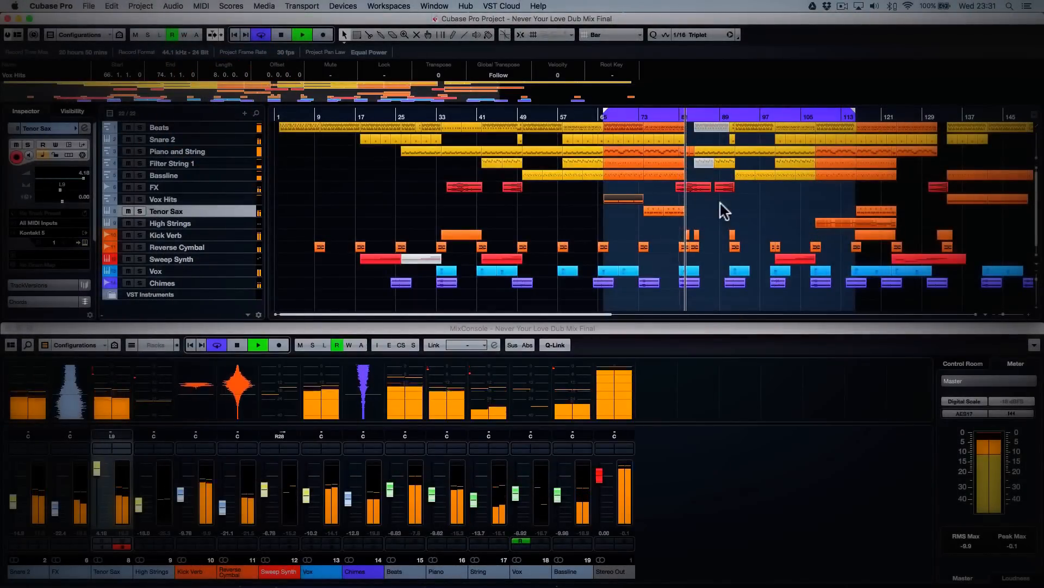
# Select and solo the Piano and String track during playback
pyautogui.hscroll(8, 722, 210)
pyautogui.hscroll(-6, 723, 210)
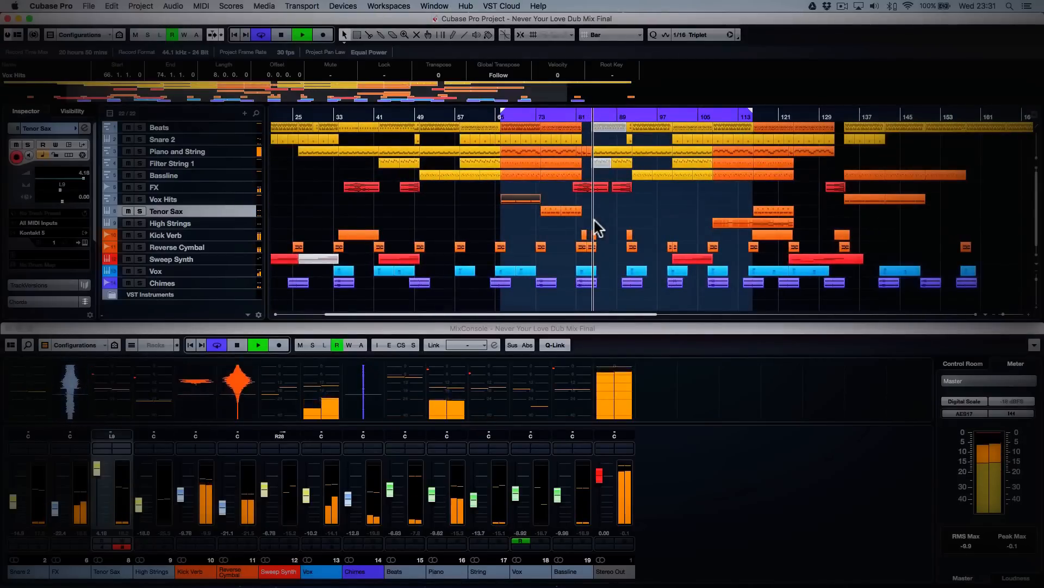
pyautogui.click(248, 153)
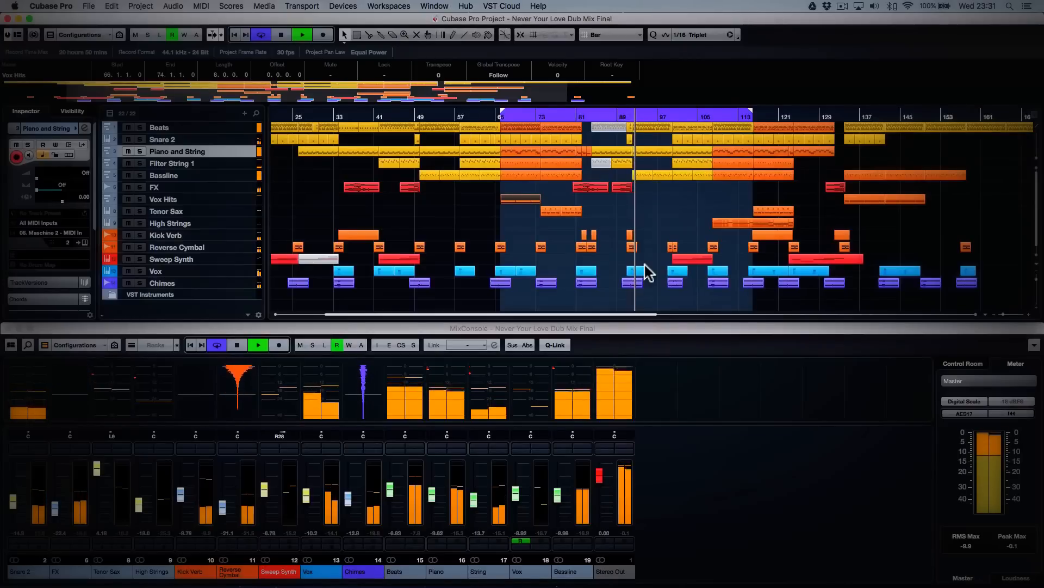
pyautogui.hscroll(3, 645, 264)
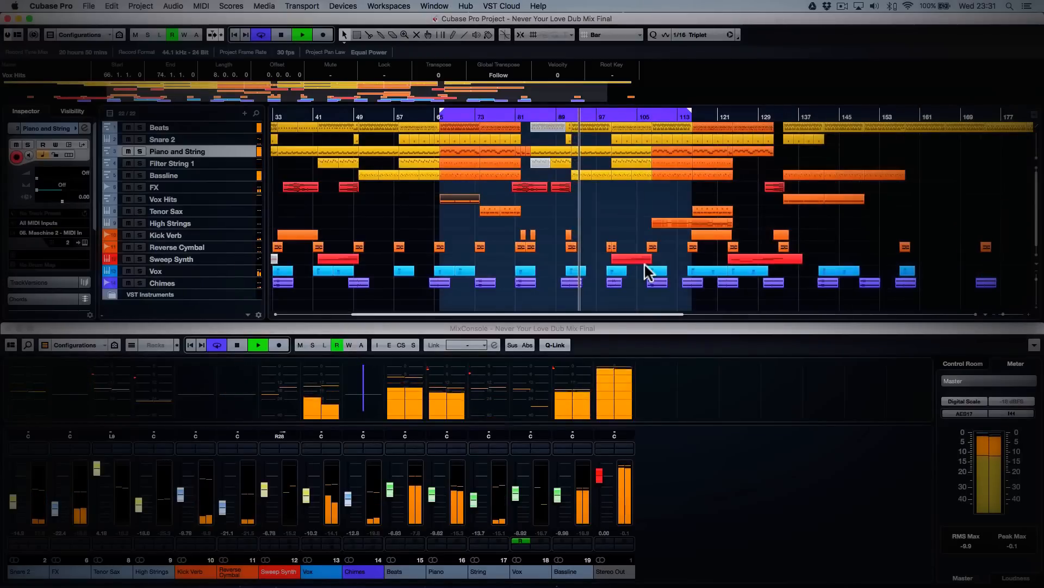
pyautogui.click(140, 151)
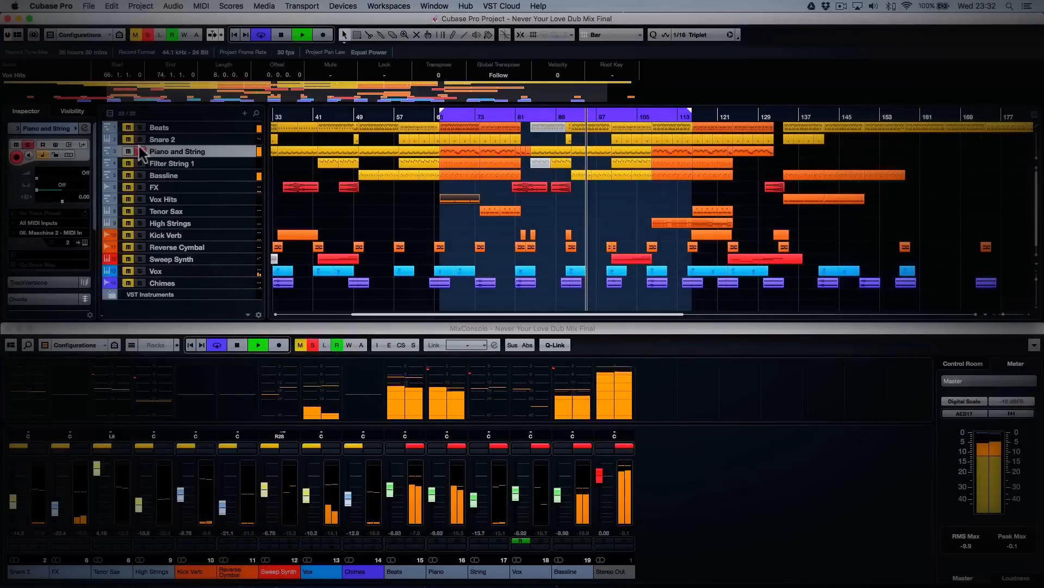
# Compare the Piano channel's sound with its Flanger insert bypassed and active again, and close the channel settings
pyautogui.click(457, 451)
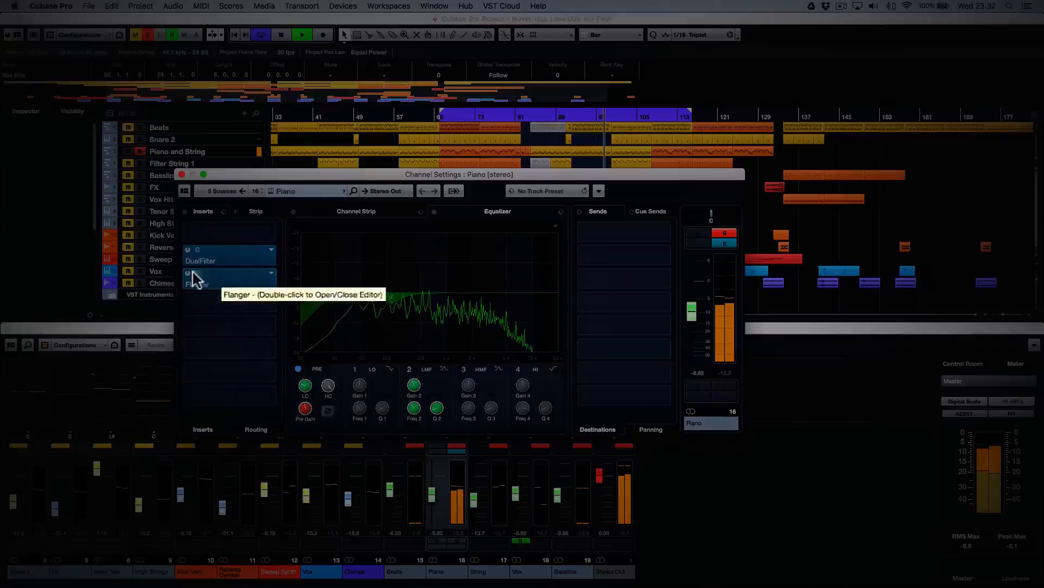
pyautogui.click(188, 272)
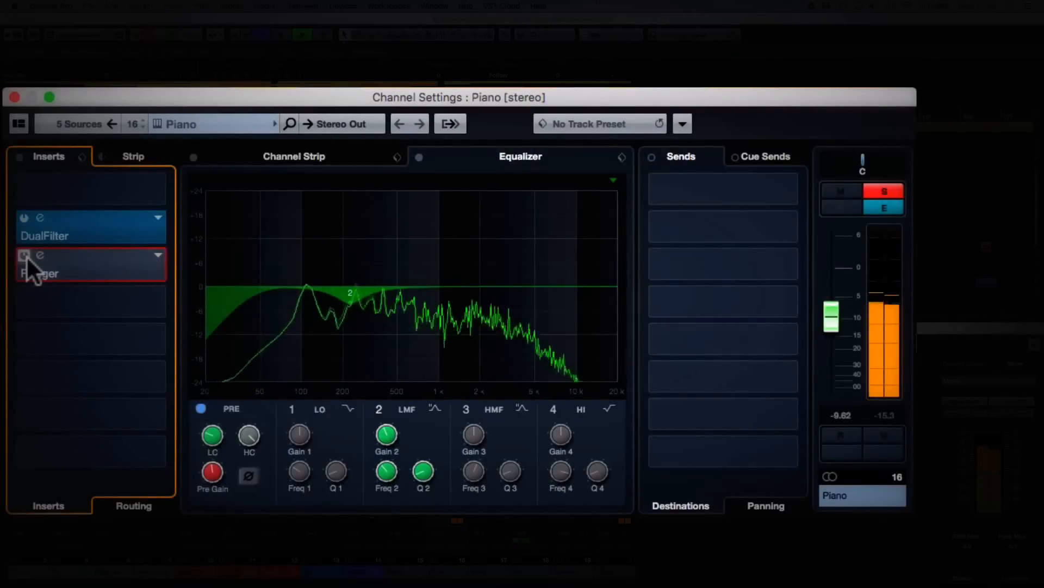
pyautogui.click(24, 255)
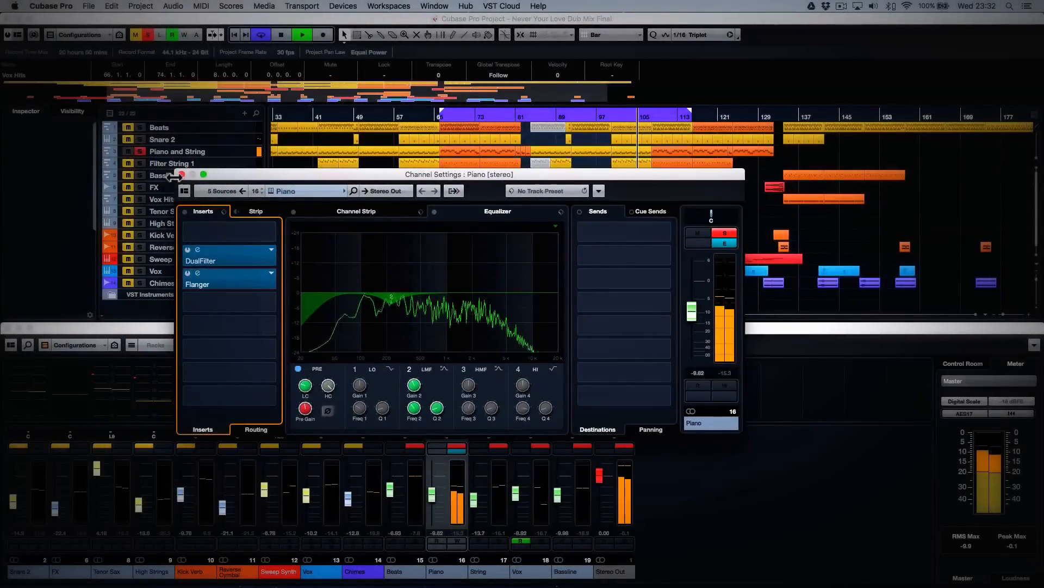
pyautogui.click(181, 174)
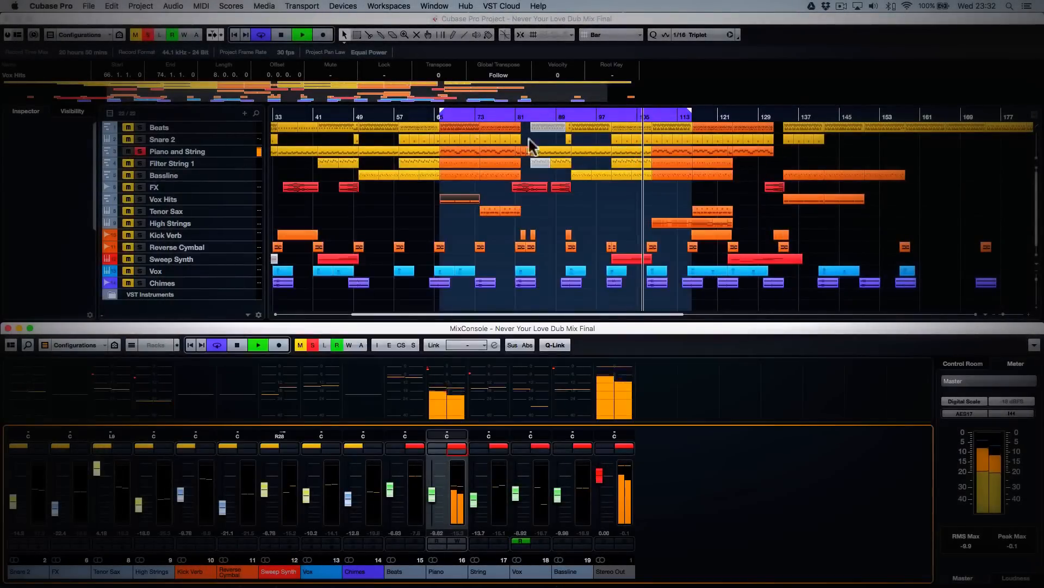
# Play the piano from about bar 82 while examining its DualFilter insert, close the channel settings and clear the solo
pyautogui.click(521, 116)
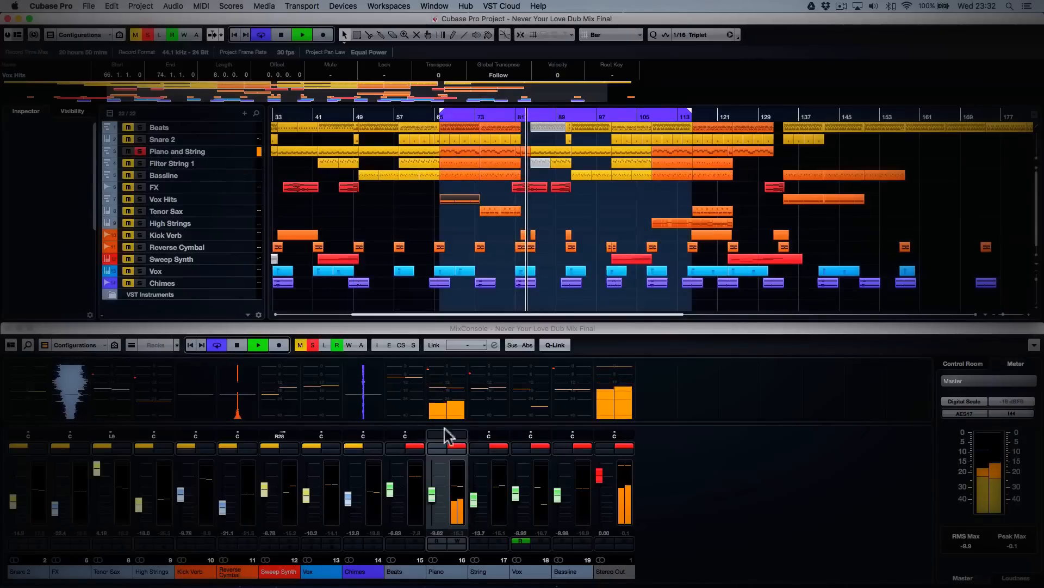
pyautogui.click(458, 452)
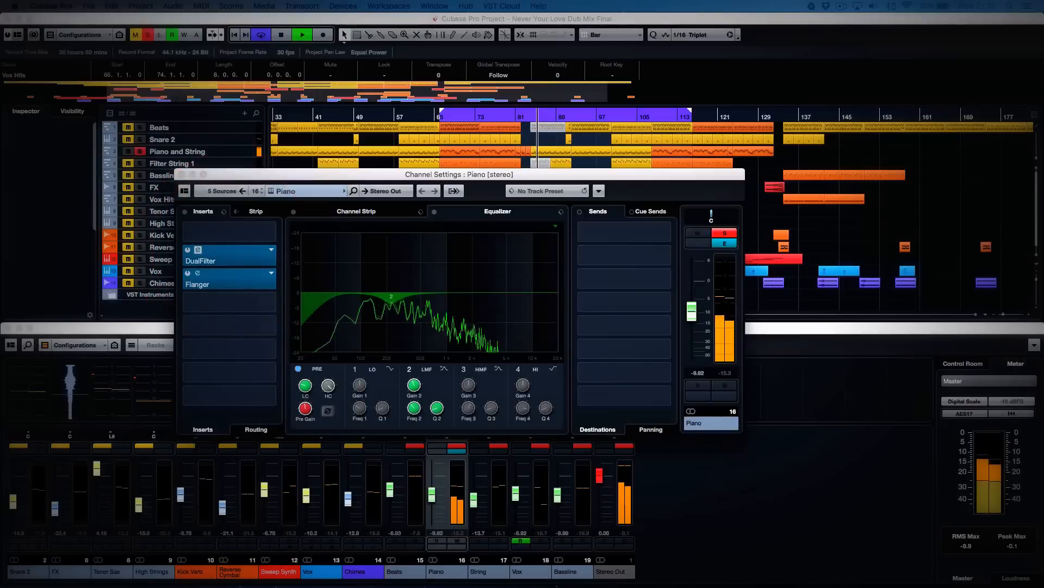
pyautogui.moveTo(1042, 34); pyautogui.dragTo(404, 24)
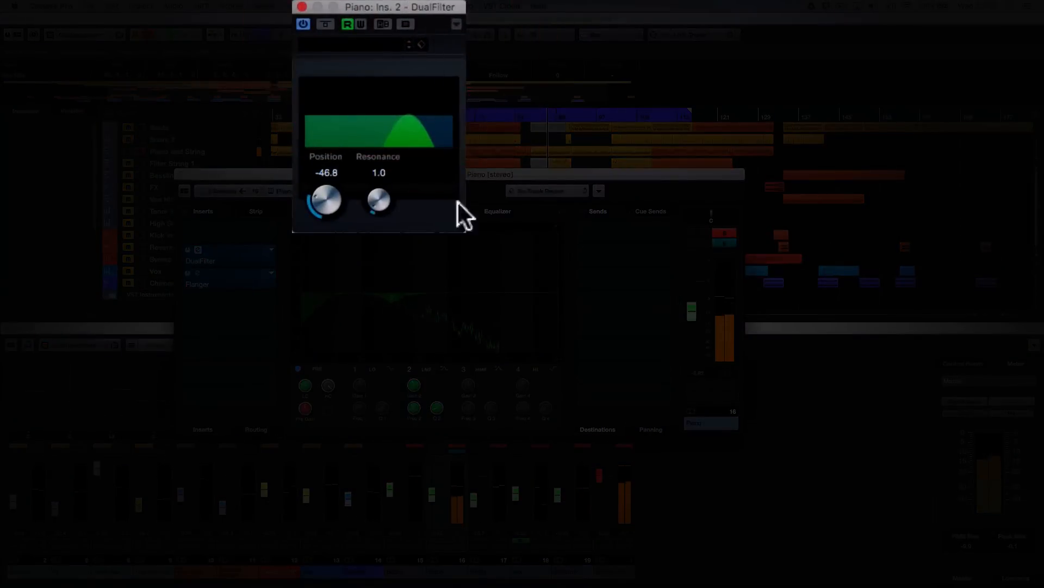
pyautogui.scroll(4, 324, 175)
pyautogui.click(315, 22)
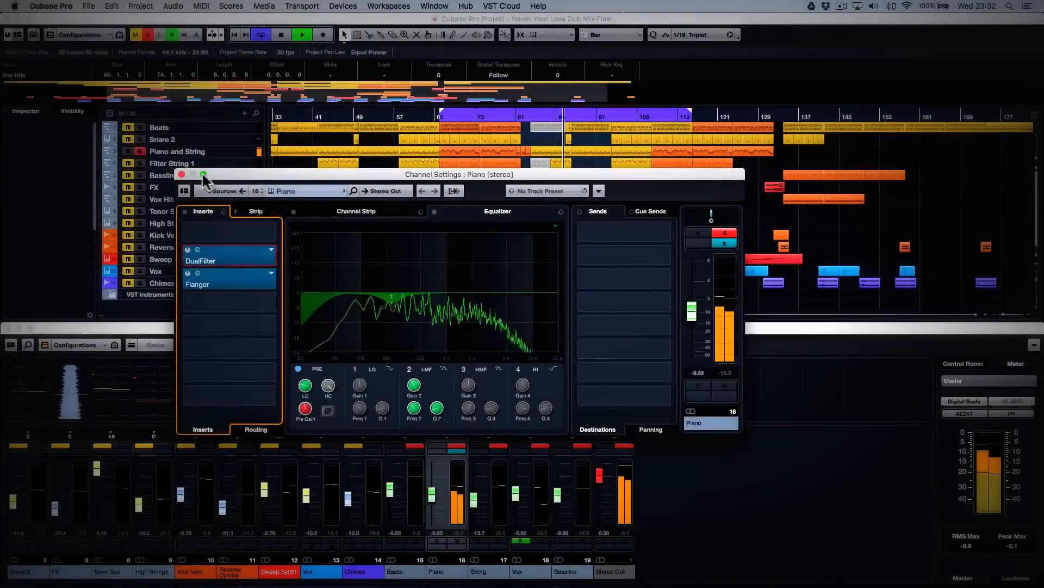
pyautogui.click(182, 174)
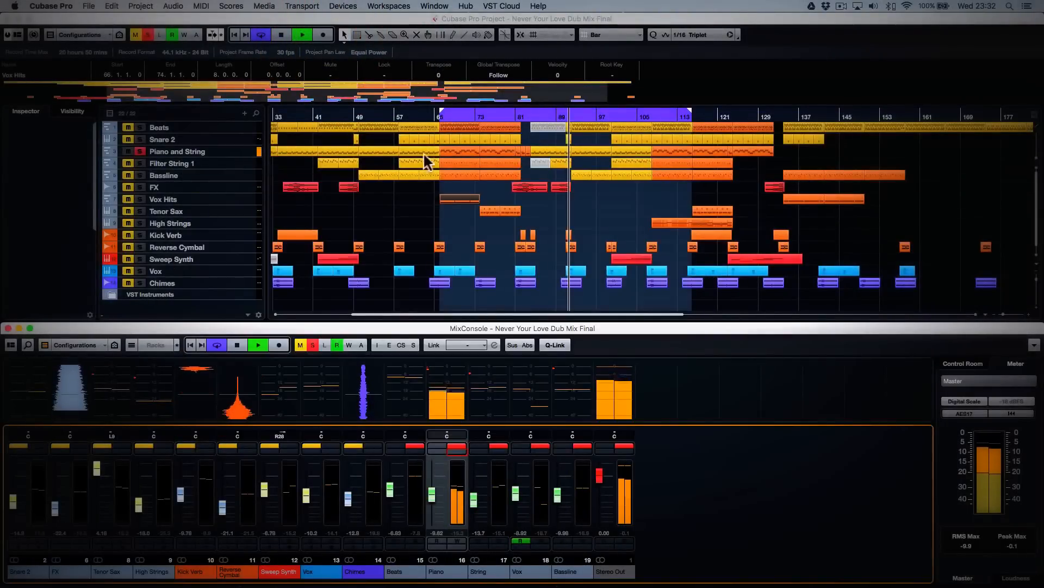
pyautogui.click(148, 34)
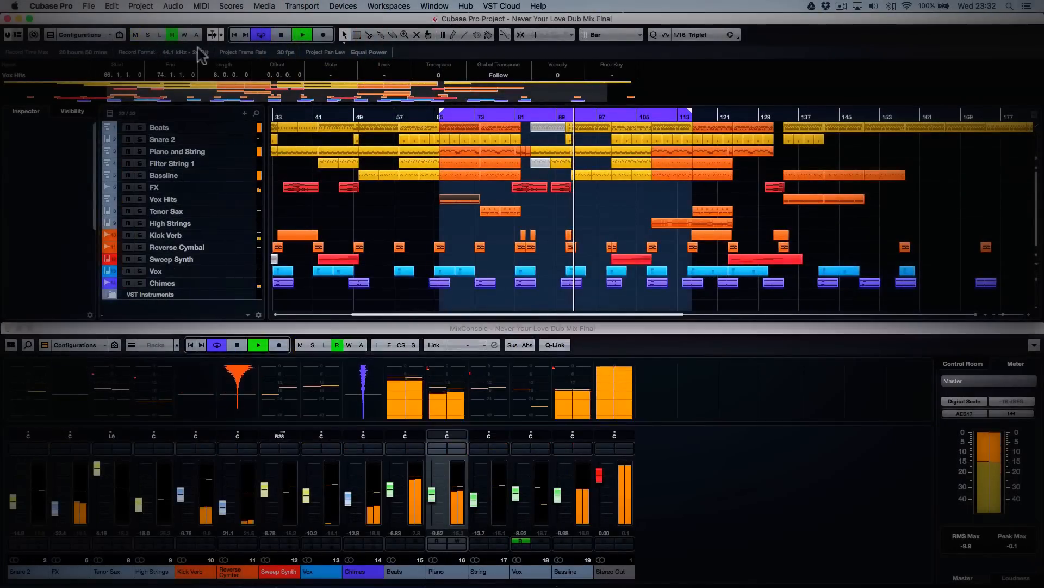
# Extend the loop's end to about bar 192, past the last Beats part
pyautogui.hscroll(3, 621, 235)
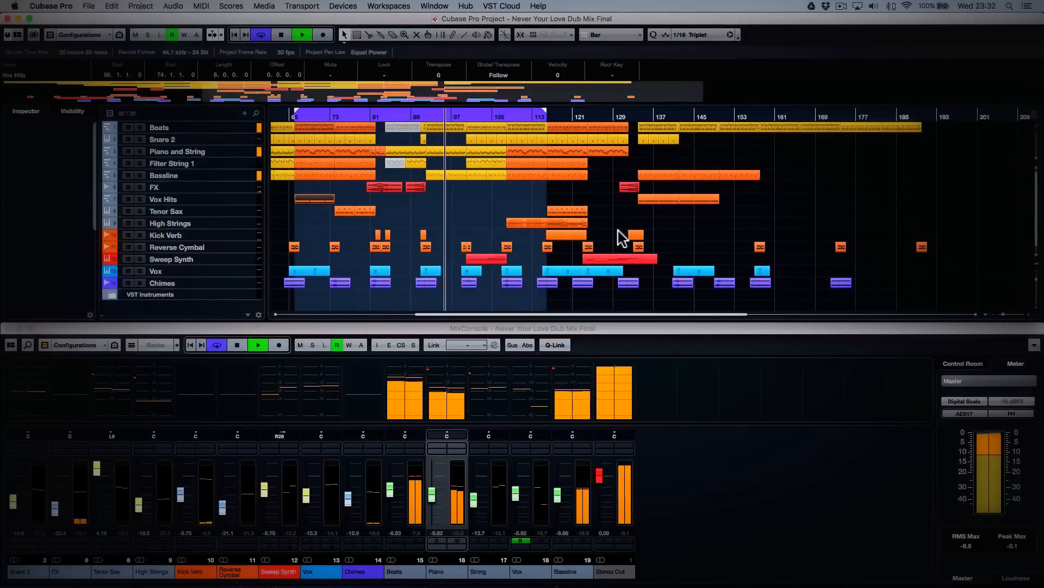
pyautogui.moveTo(545, 114); pyautogui.dragTo(823, 114)
pyautogui.moveTo(884, 177); pyautogui.dragTo(930, 191)
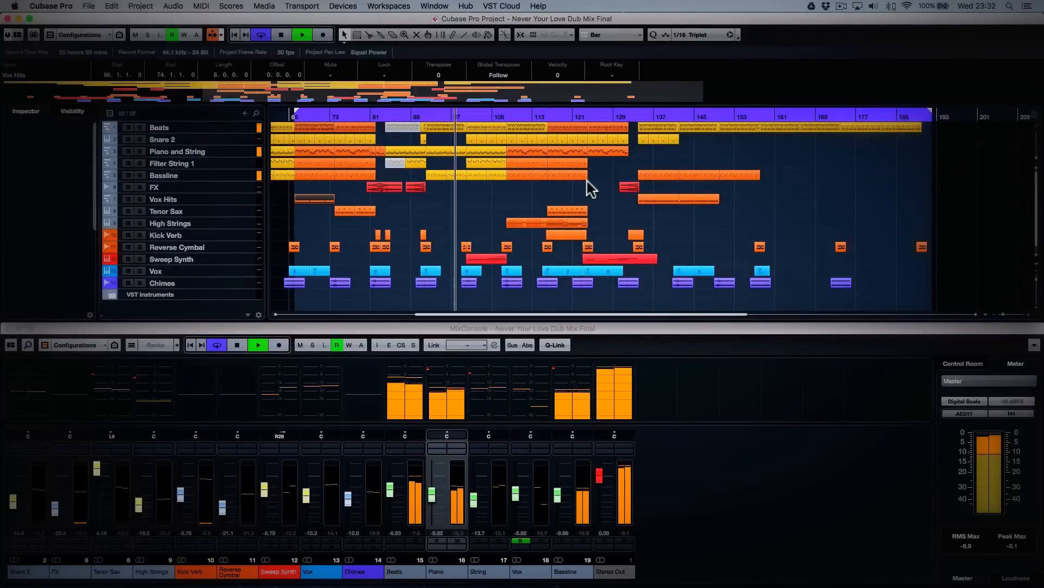
# Open the Sweep Synth part at bar 100 to examine its notes, and return to the arrangement
pyautogui.scroll(-1, 592, 189)
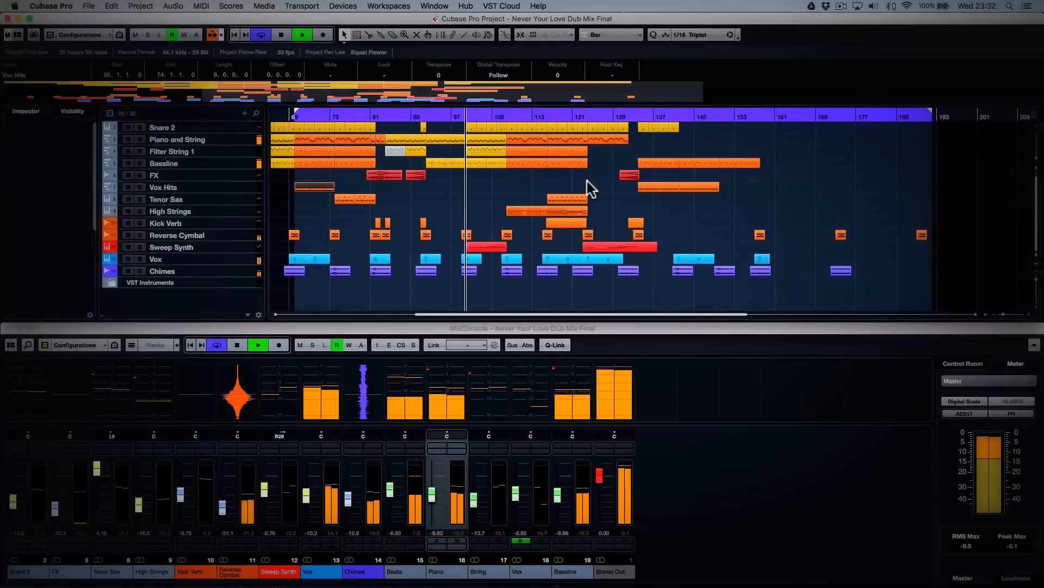
pyautogui.doubleClick(495, 246)
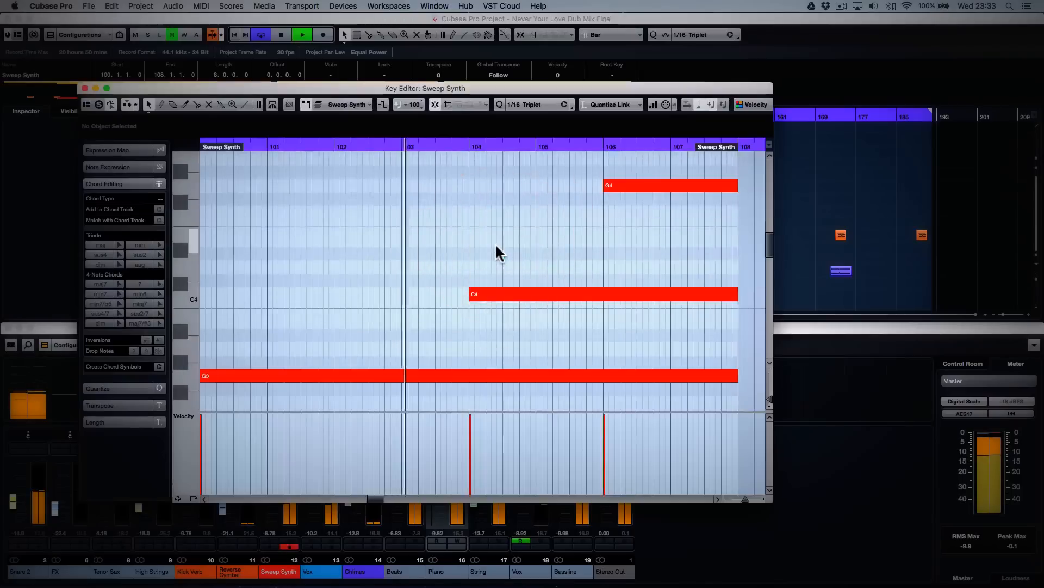
pyautogui.press('Return')
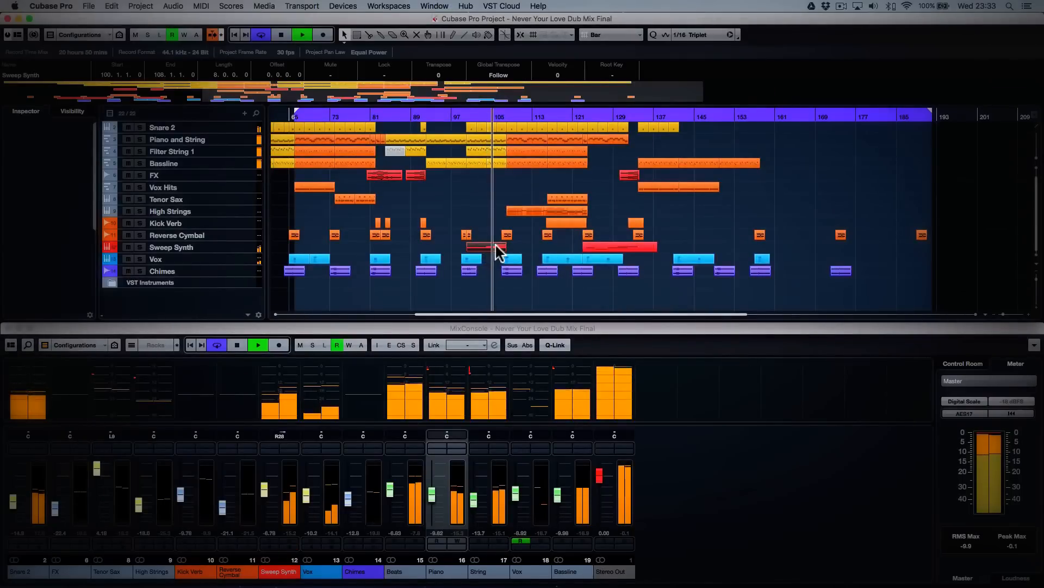
# Select the High Strings part at bar 108 and zoom in on the arrangement's closing section during playback
pyautogui.click(548, 212)
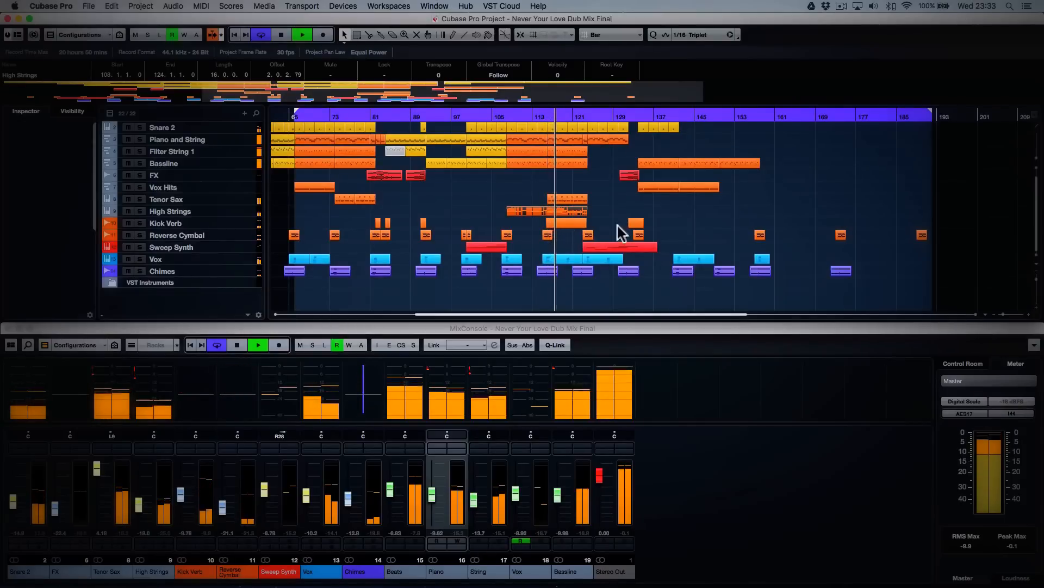
pyautogui.hscroll(5, 623, 231)
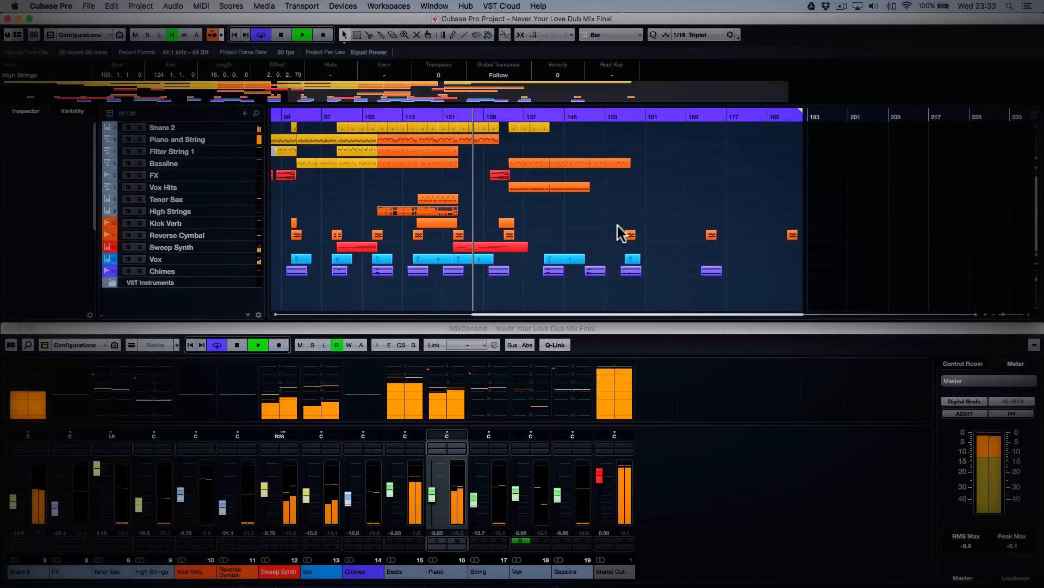
pyautogui.press('h')
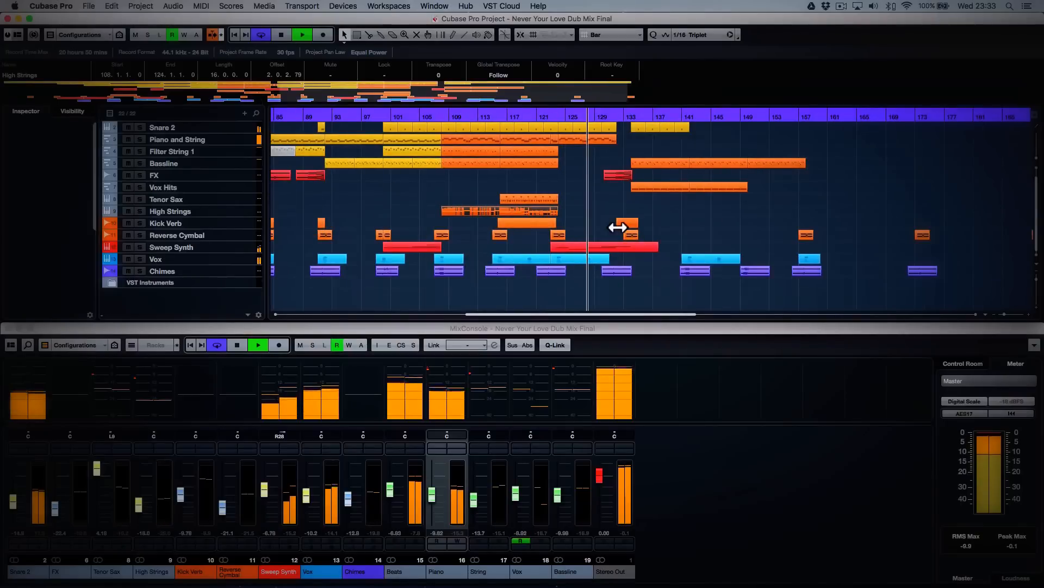
# Examine how the parts are arranged from about bar 119 through the closing section while the song plays
pyautogui.hscroll(3, 619, 229)
pyautogui.press('h')
pyautogui.press('h')
pyautogui.press('h')
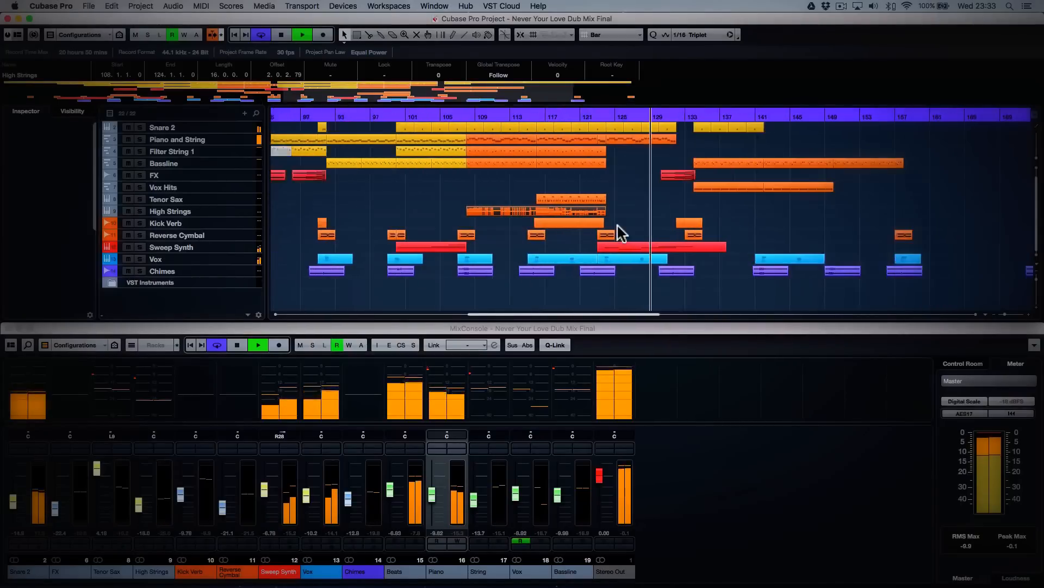
pyautogui.hscroll(3, 616, 224)
pyautogui.scroll(1, 617, 223)
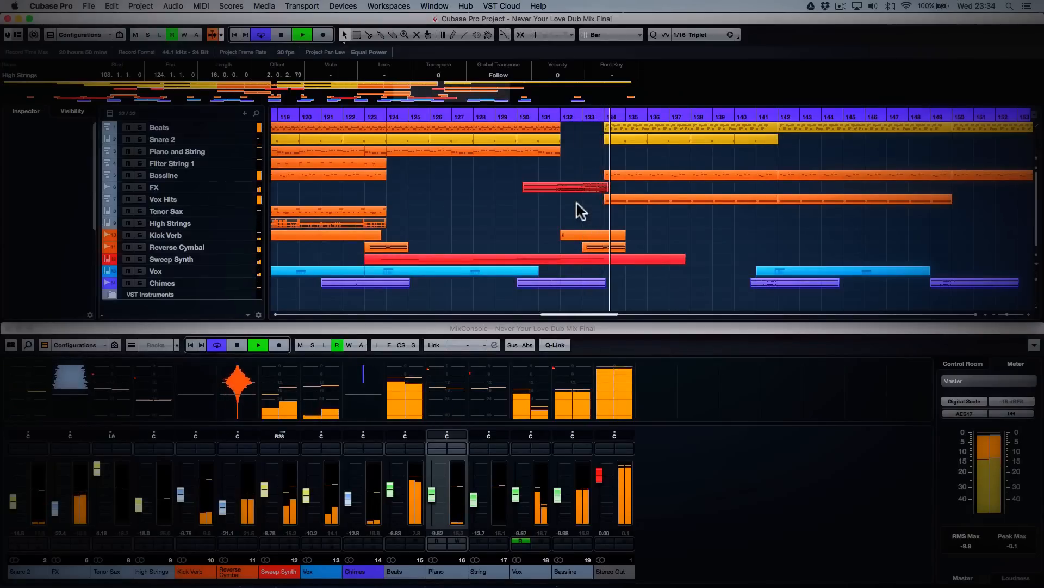
pyautogui.press('g')
pyautogui.press('g')
pyautogui.press('g')
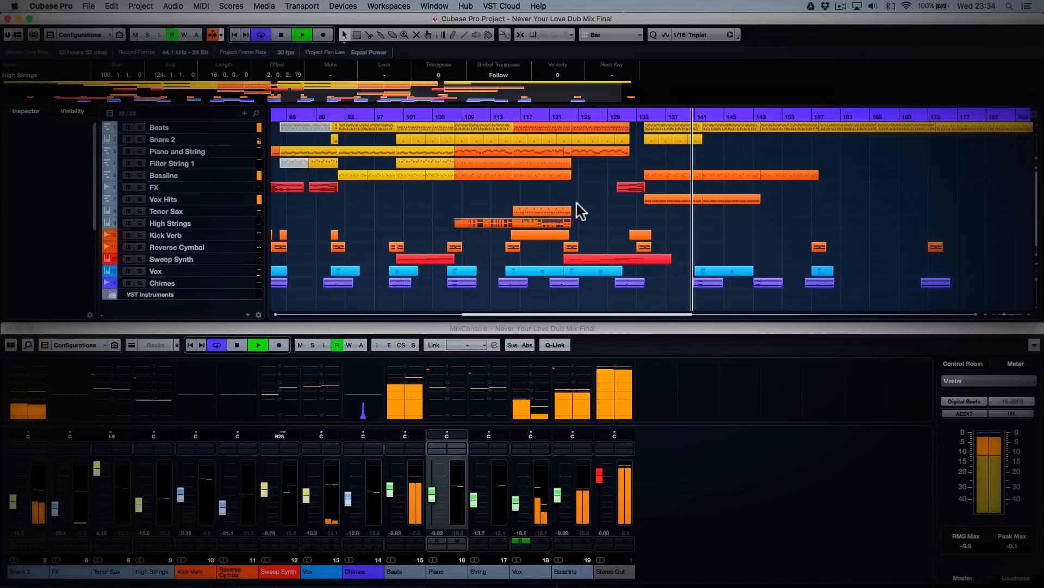
pyautogui.scroll(-4, 581, 209)
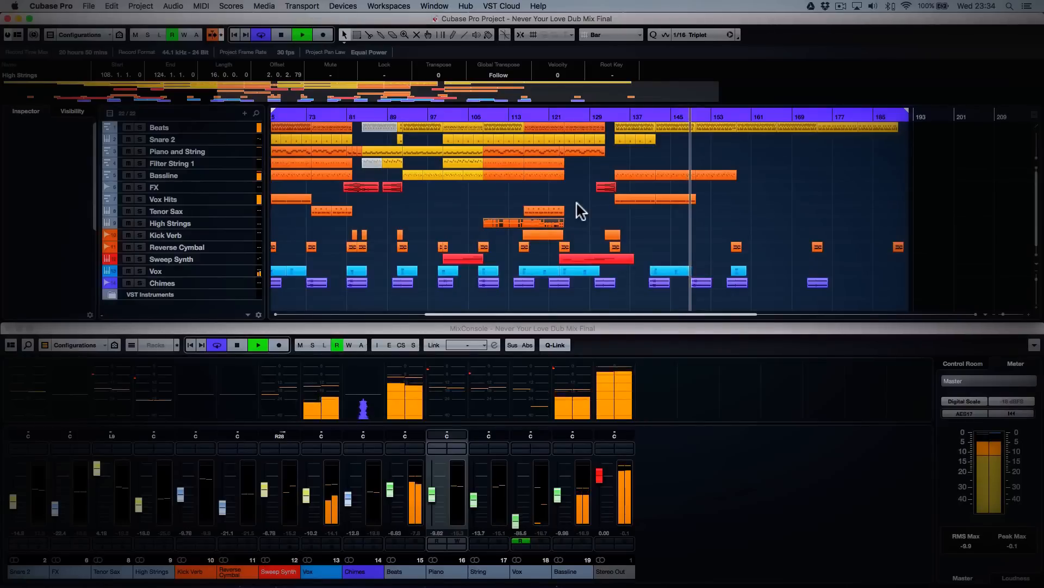
# Open the Stereo Out channel settings and examine the Virtual Mix Rack and VBC FG-Grey inserts one after the other
pyautogui.click(624, 450)
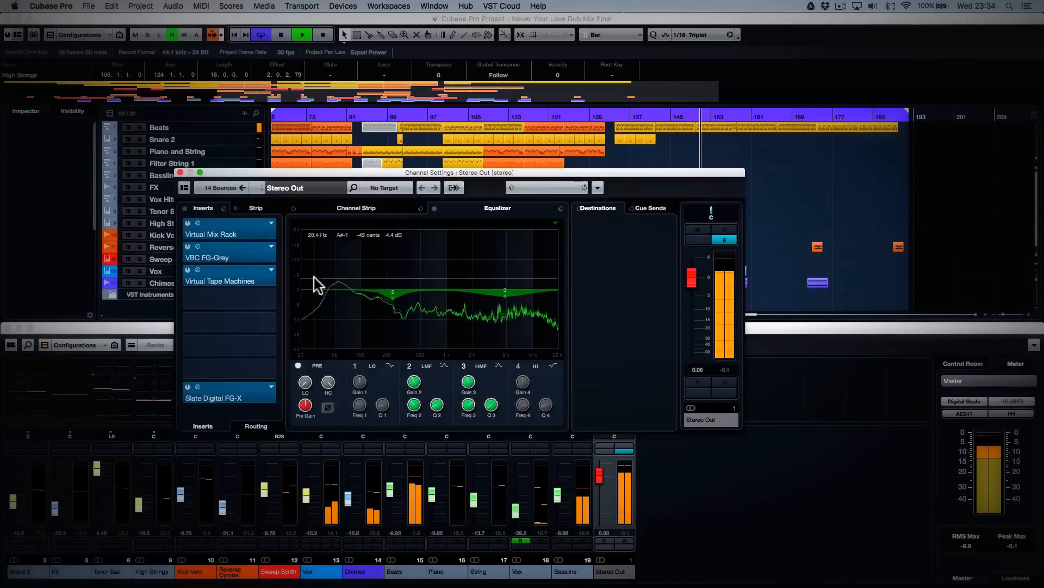
pyautogui.click(243, 233)
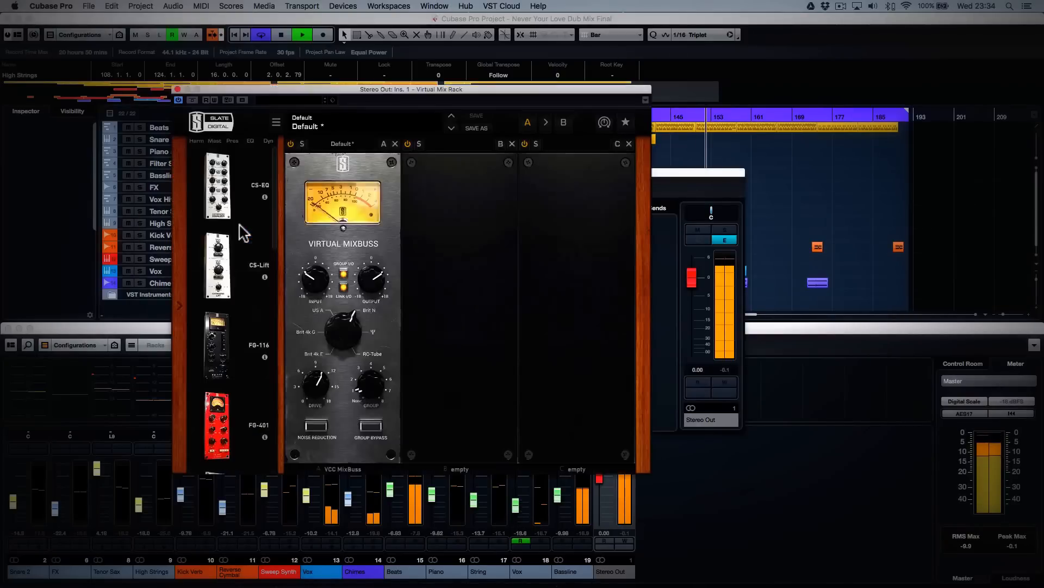
pyautogui.click(177, 89)
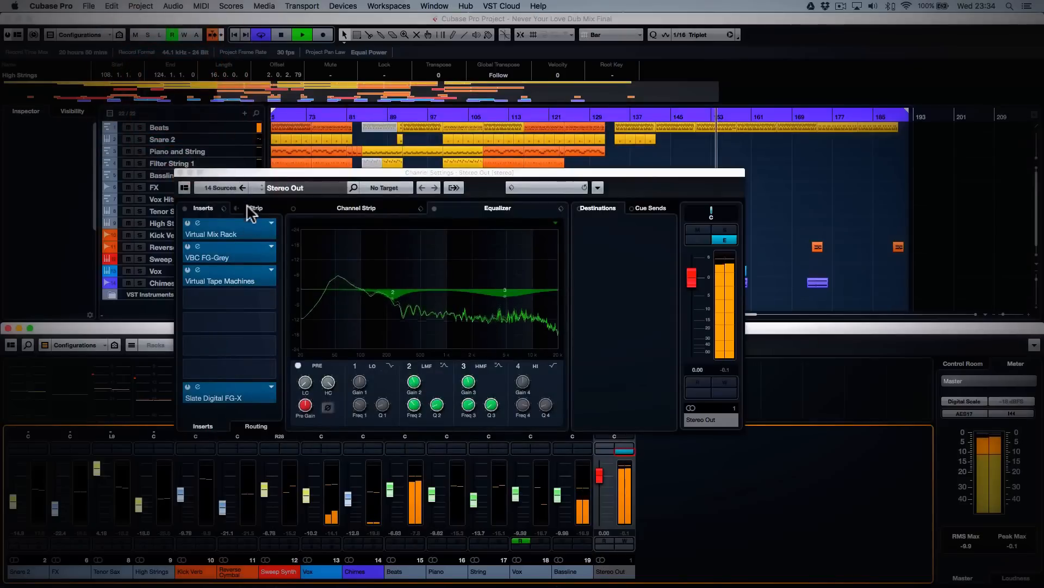
pyautogui.click(250, 253)
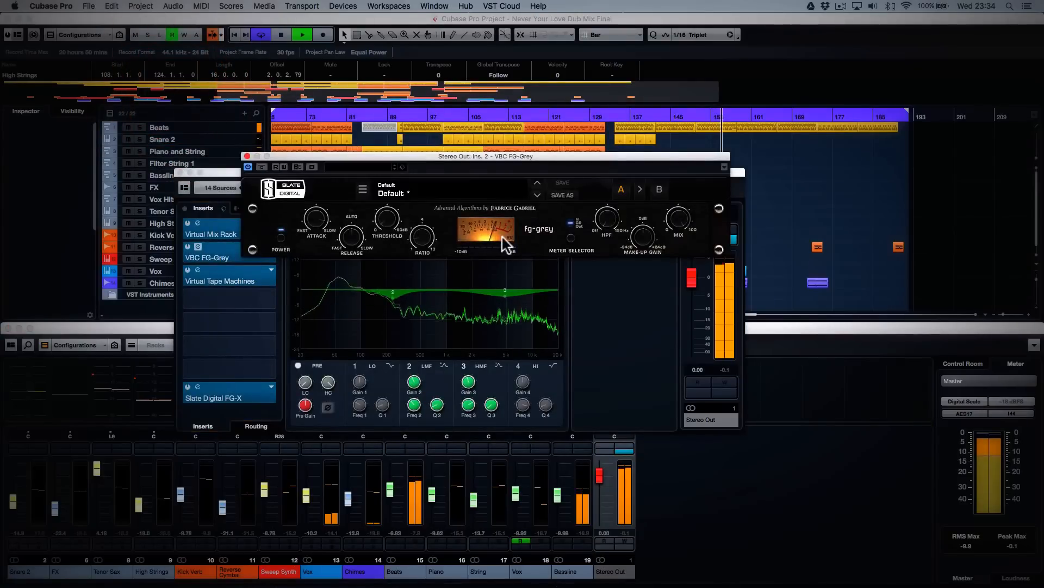
pyautogui.click(246, 157)
# Examine Stereo Out's Virtual Tape Machines and Slate Digital FG-X inserts, and return to the arrangement with nothing selected
pyautogui.click(240, 280)
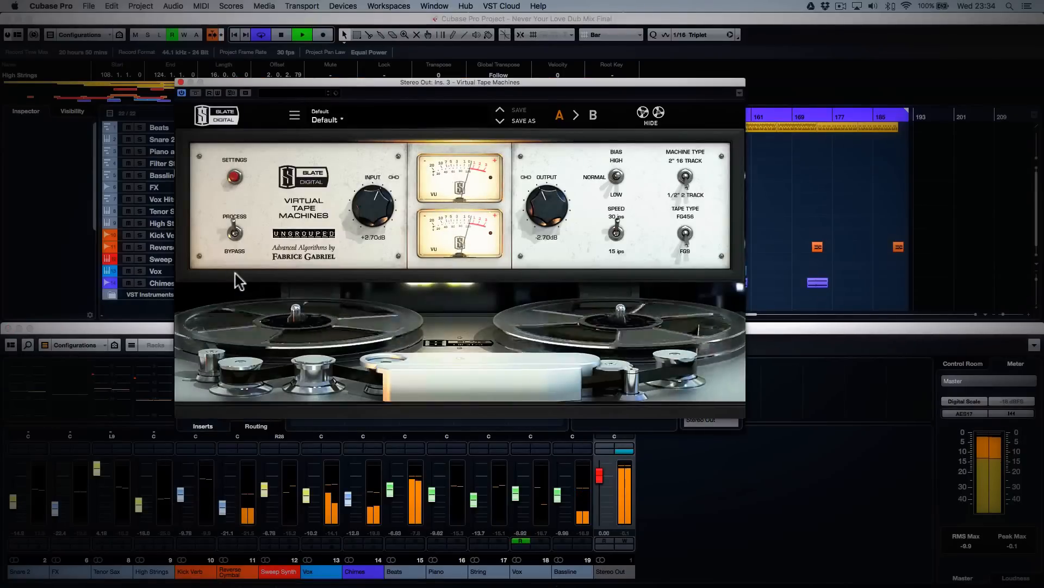
pyautogui.click(180, 82)
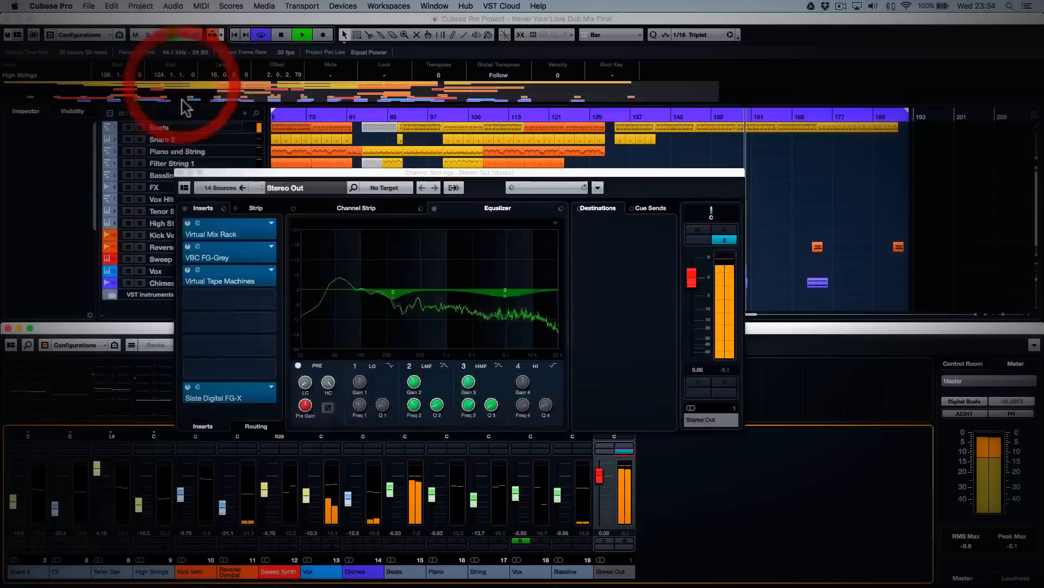
pyautogui.click(233, 397)
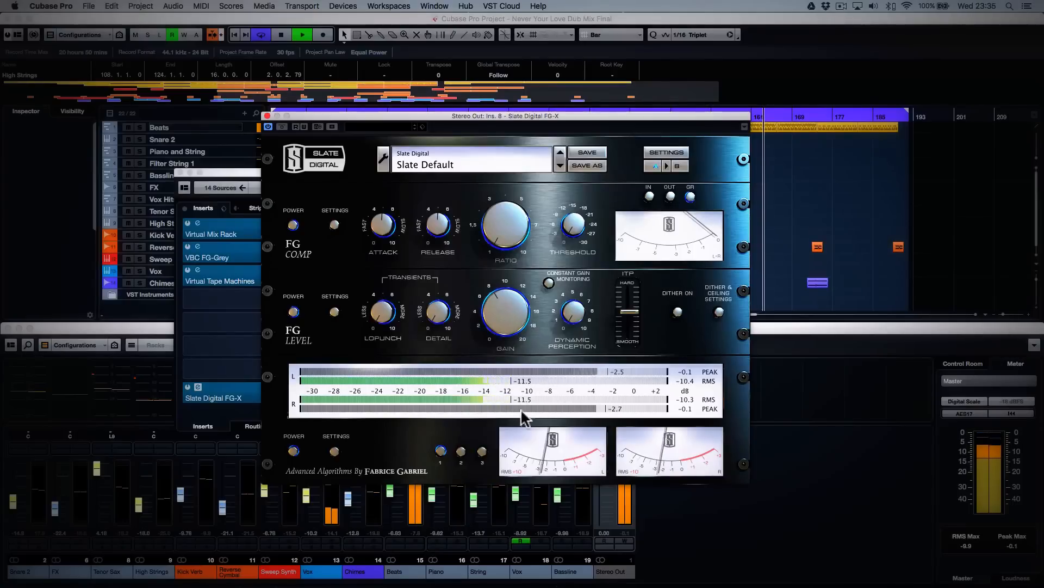
pyautogui.click(268, 116)
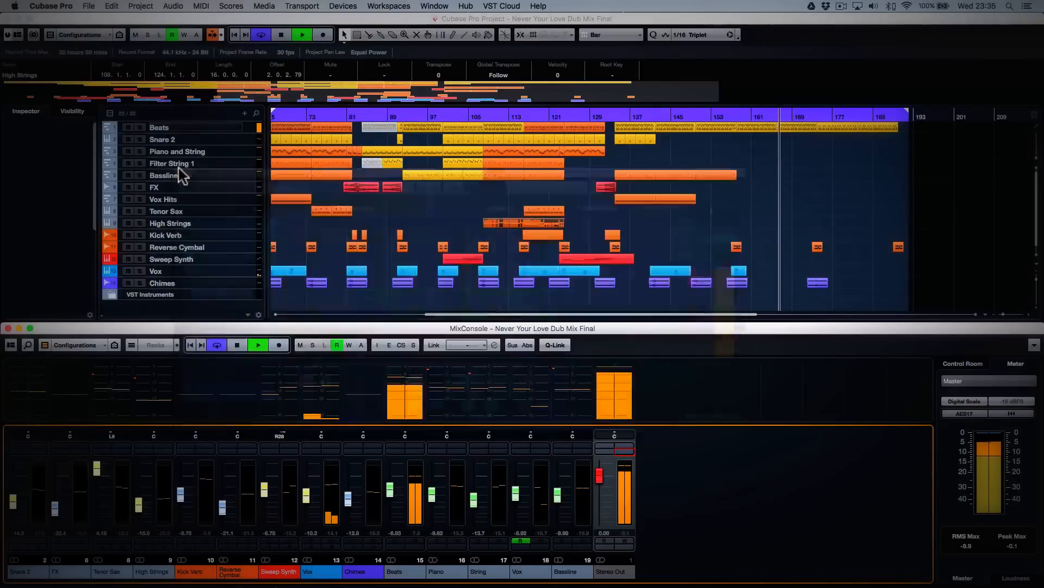
pyautogui.click(180, 172)
pyautogui.click(716, 240)
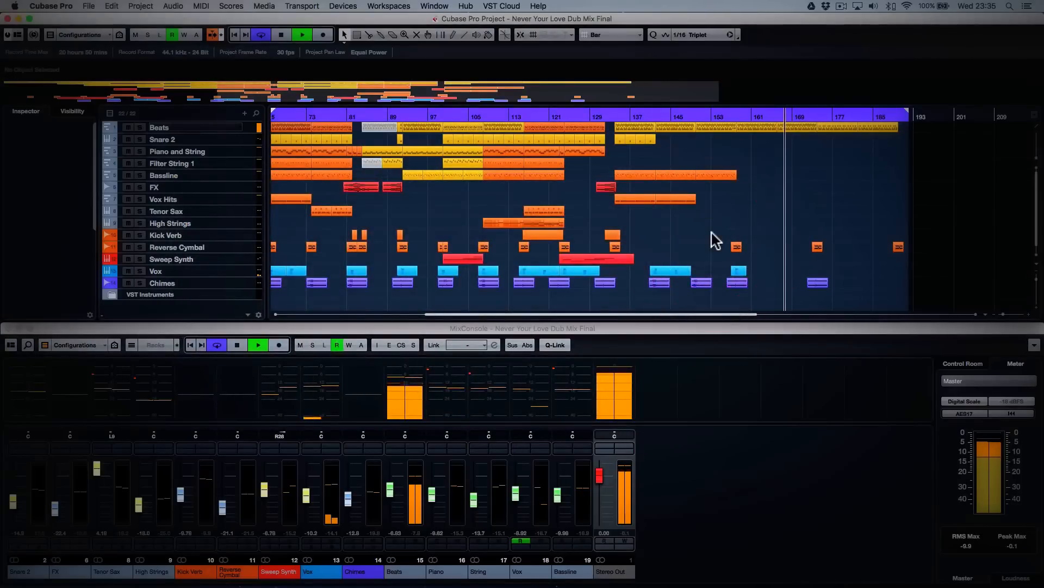